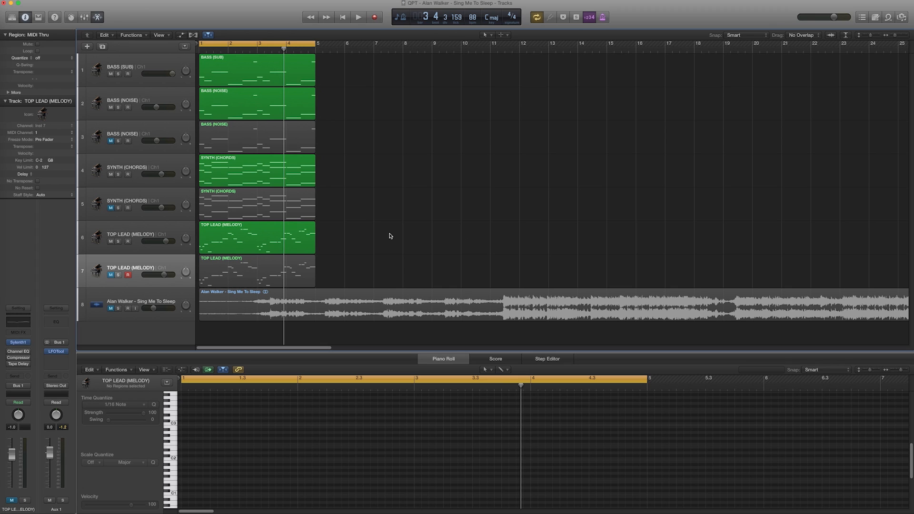
Step: Open the BASS (SUB) region in the piano roll and play back the four-bar arrangement
{"action": "left_click", "coordinate": [229, 63]}
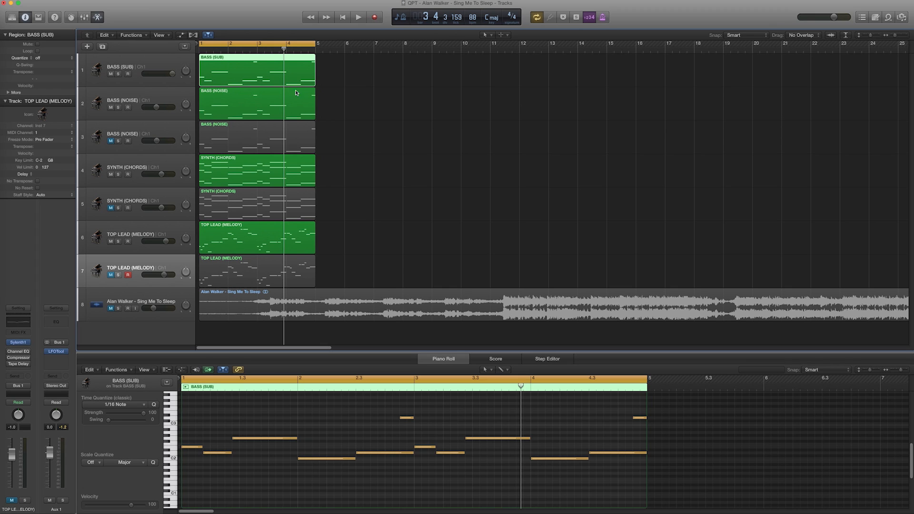
{"action": "key", "text": "space"}
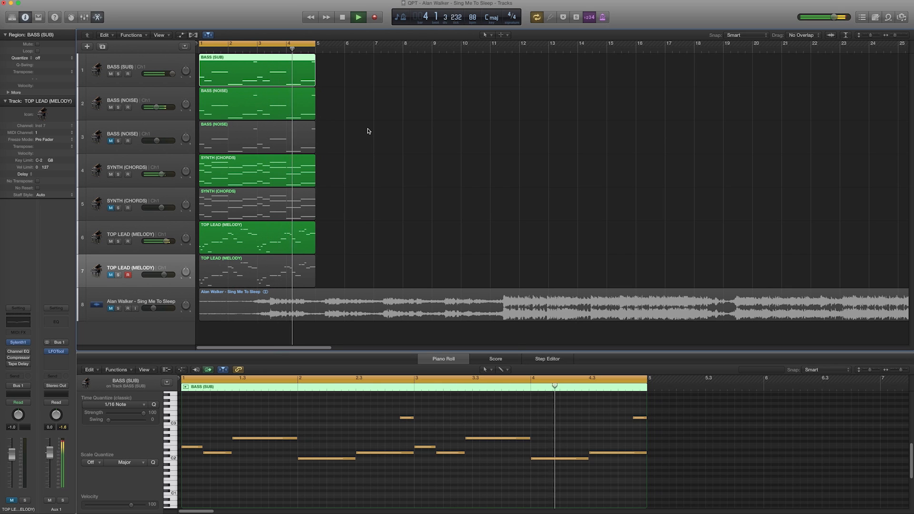
{"action": "key", "text": "space"}
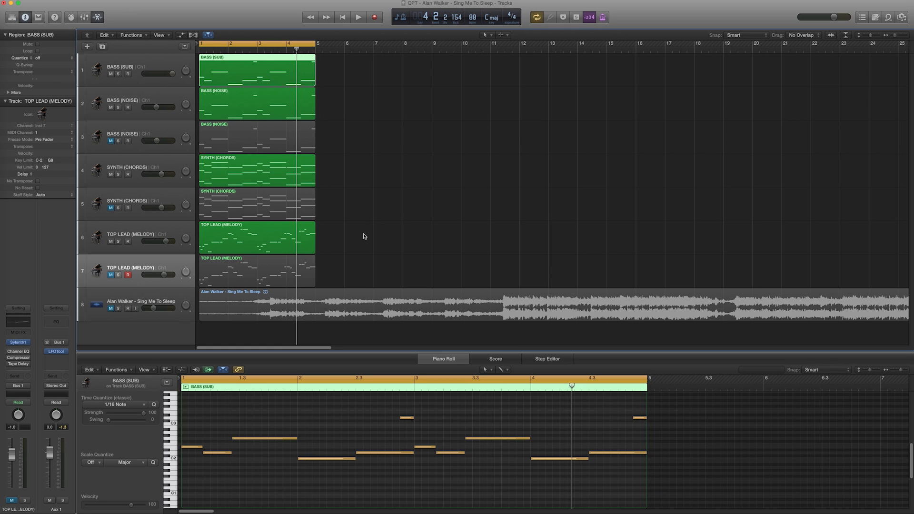
Step: Solo the second TOP LEAD (MELODY) track and open its Sylenth1 instrument, auditioning the Init patch
{"action": "left_click", "coordinate": [155, 262]}
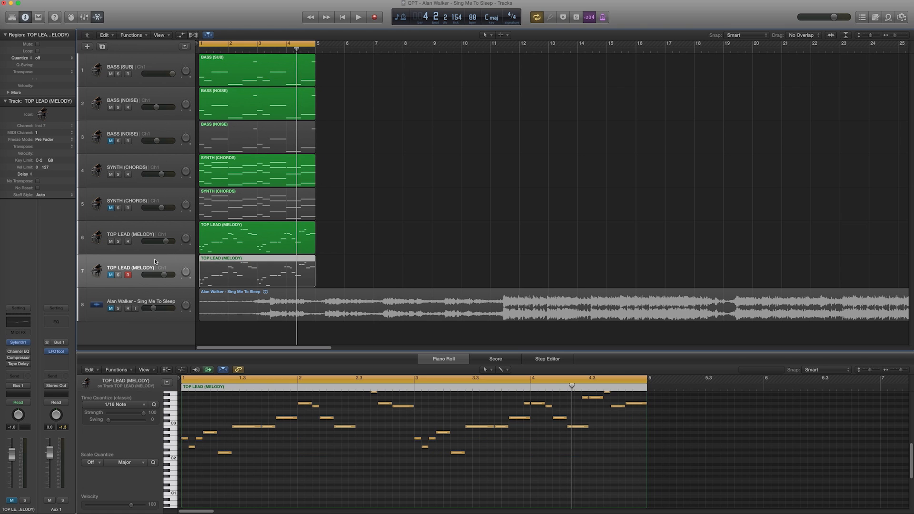
{"action": "left_click", "coordinate": [118, 275]}
{"action": "left_click", "coordinate": [18, 342]}
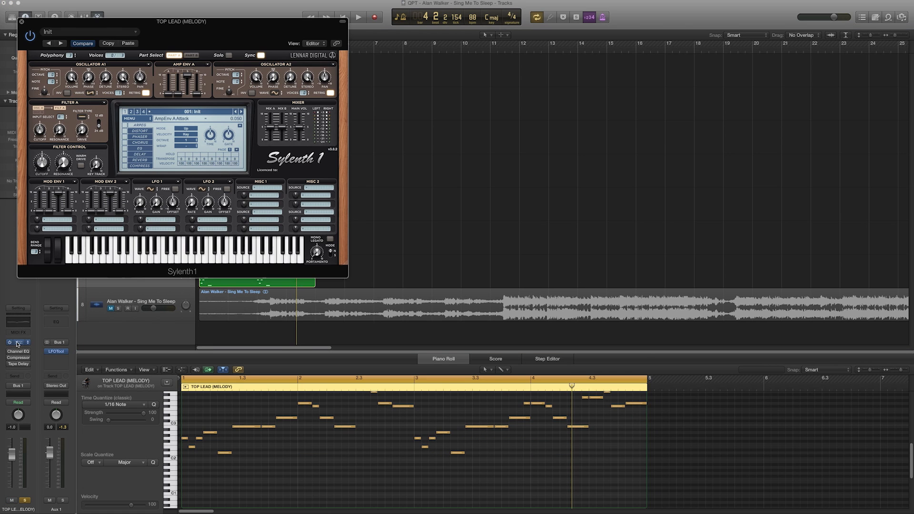
{"action": "left_click_drag", "start_coordinate": [331, 31], "coordinate": [797, 97]}
{"action": "key", "text": "space"}
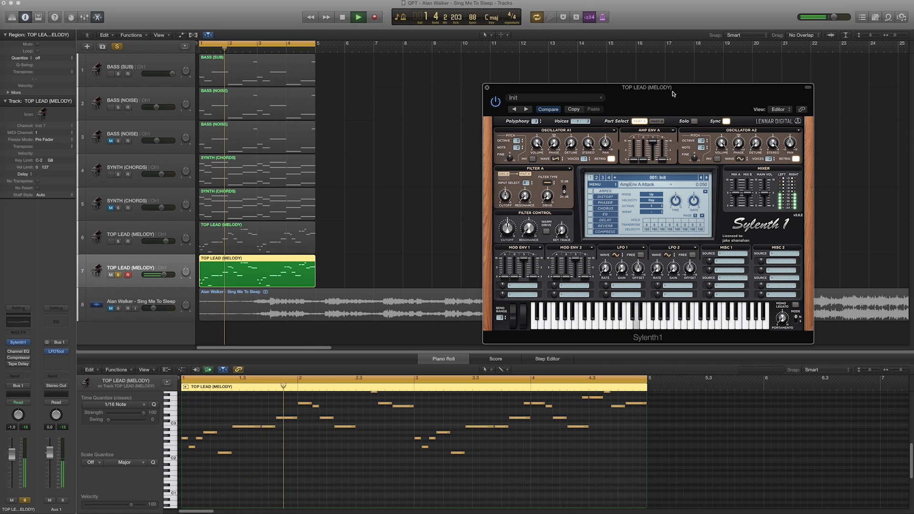
{"action": "left_click_drag", "start_coordinate": [679, 103], "coordinate": [605, 78]}
{"action": "key", "text": "space"}
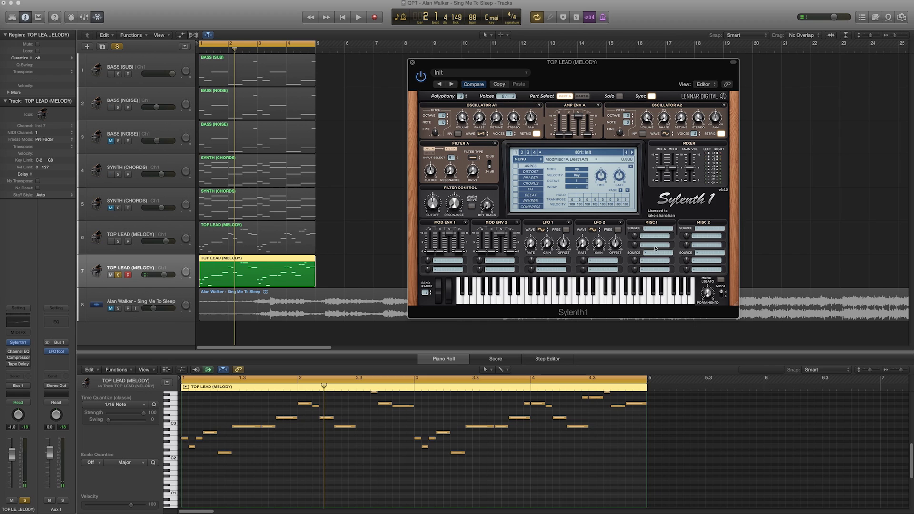
Step: Turn on mono legato in Sylenth1 and raise the octave of oscillator A1, auditioning the melody
{"action": "left_click_drag", "start_coordinate": [708, 261], "coordinate": [695, 209]}
{"action": "left_click", "coordinate": [721, 280]}
{"action": "left_click", "coordinate": [448, 114]}
{"action": "key", "text": "space"}
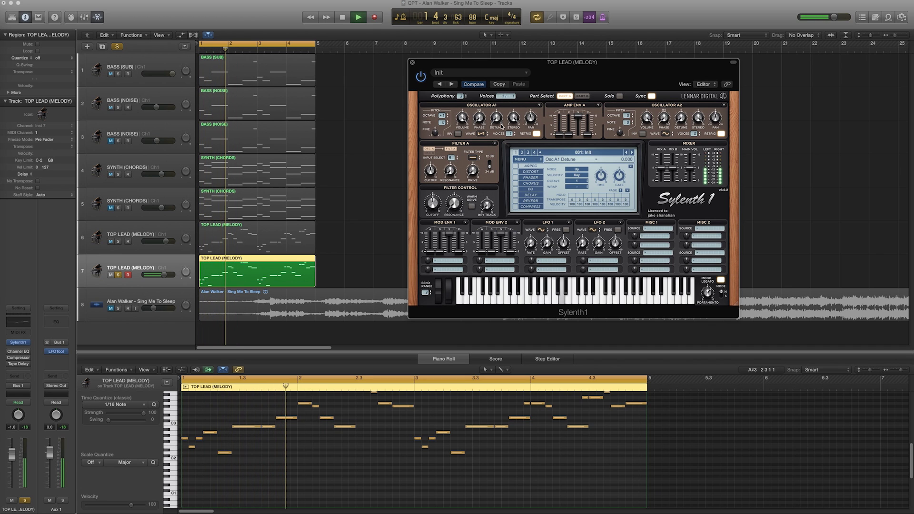
{"action": "key", "text": "space"}
Step: Set oscillator A1's detune to about 2.5 and increase its number of voices, auditioning the melody
{"action": "left_click_drag", "start_coordinate": [502, 123], "coordinate": [495, 94]}
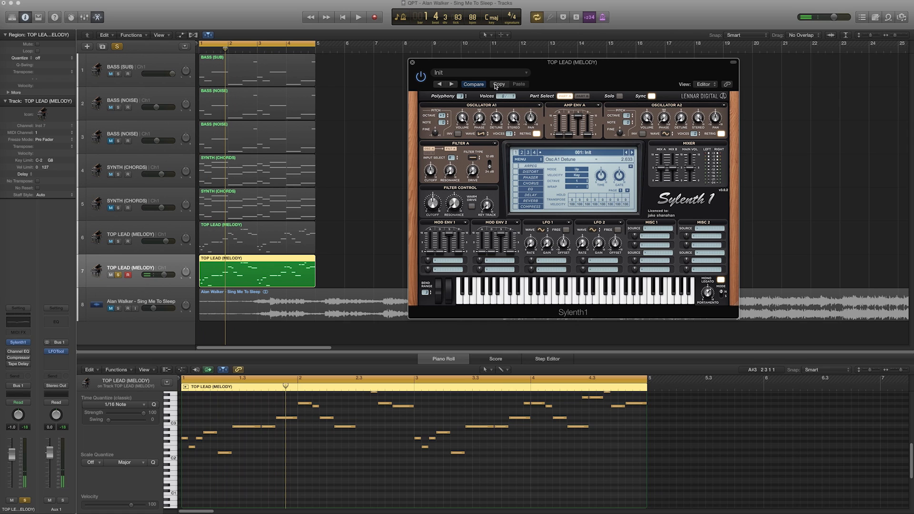
{"action": "left_click_drag", "start_coordinate": [509, 134], "coordinate": [519, 2]}
{"action": "key", "text": "space"}
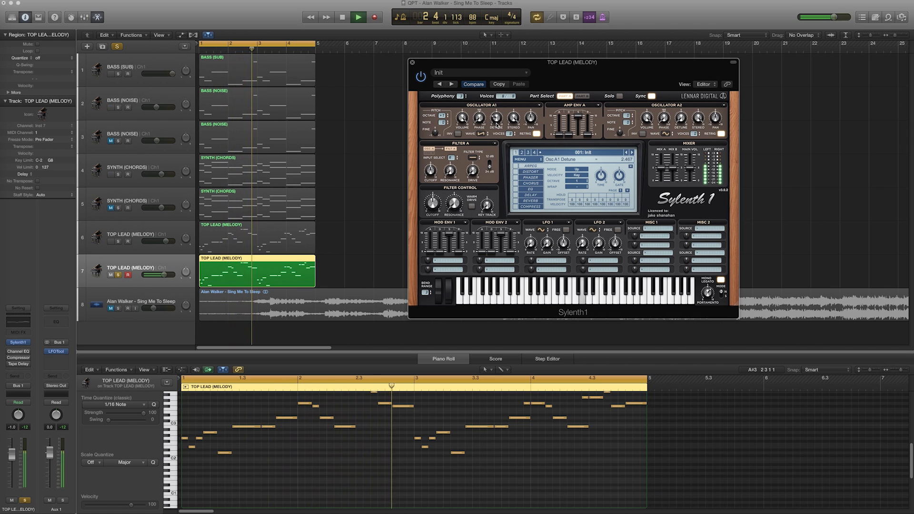
{"action": "key", "text": "space"}
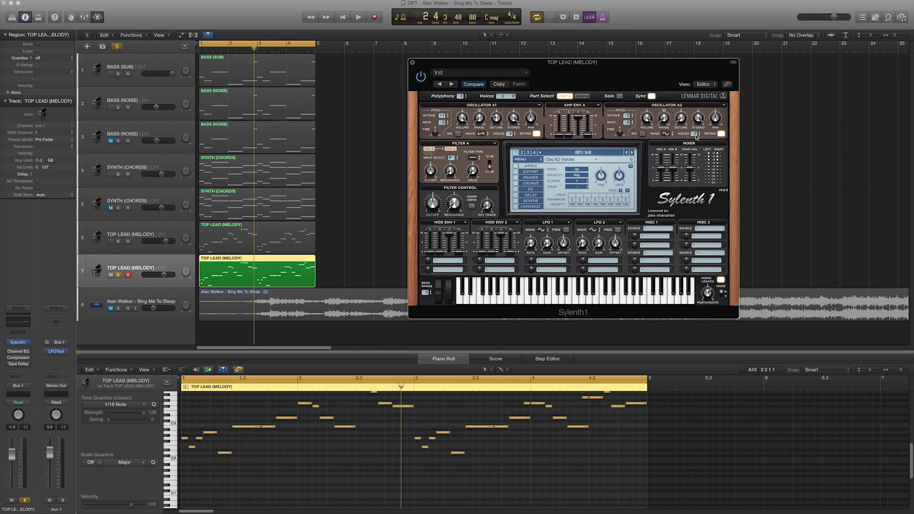
Step: Increase oscillator A2's voices and set its octave to +1 and volume to about 4.9 during playback
{"action": "left_click_drag", "start_coordinate": [695, 134], "coordinate": [709, 35]}
{"action": "key", "text": "space"}
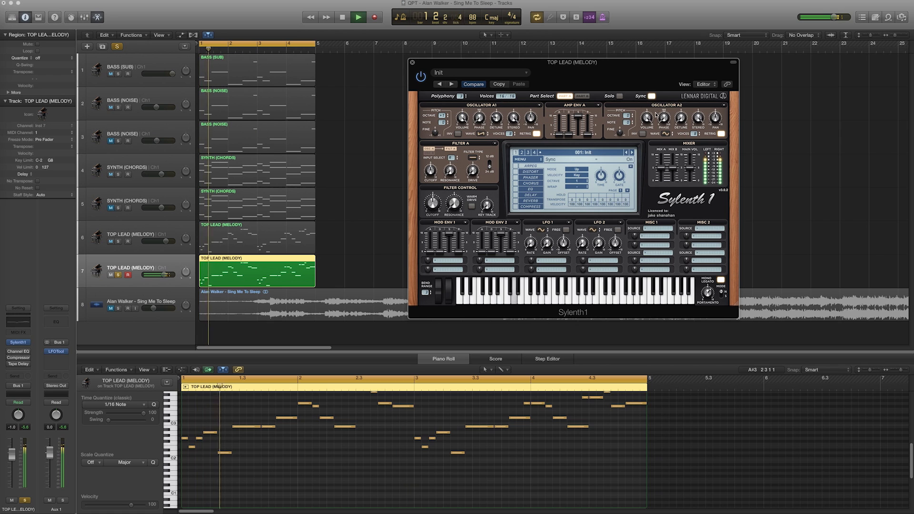
{"action": "left_click_drag", "start_coordinate": [640, 160], "coordinate": [642, 138]}
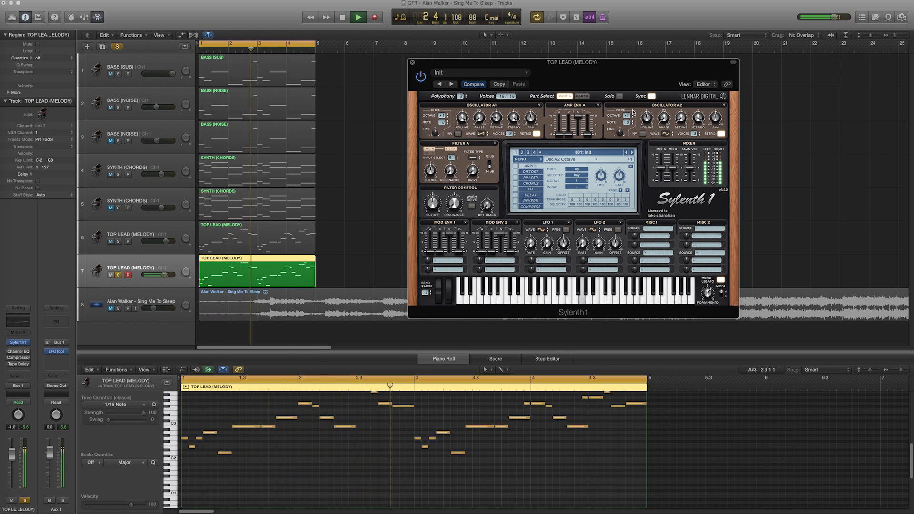
{"action": "key", "text": "space"}
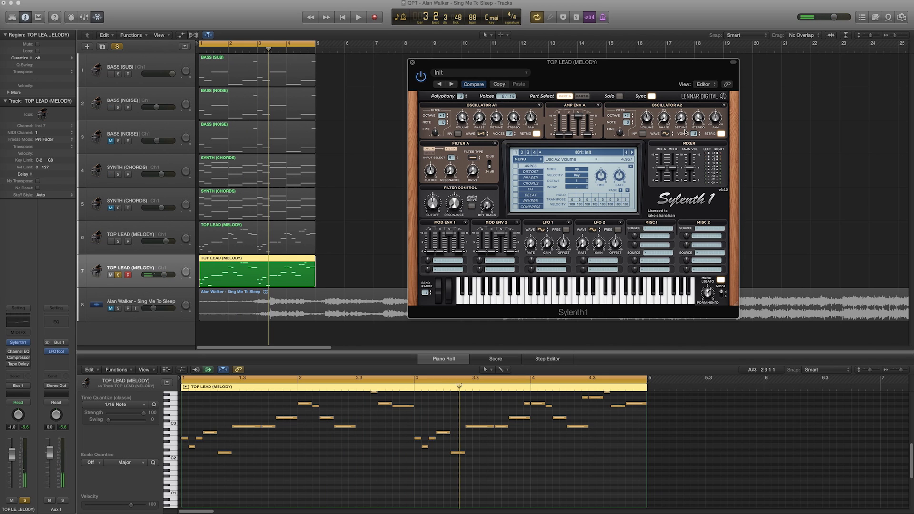
Step: Adjust the Mix A and Mix B levels in the Sylenth1 mixer section
{"action": "left_click_drag", "start_coordinate": [662, 166], "coordinate": [661, 151]}
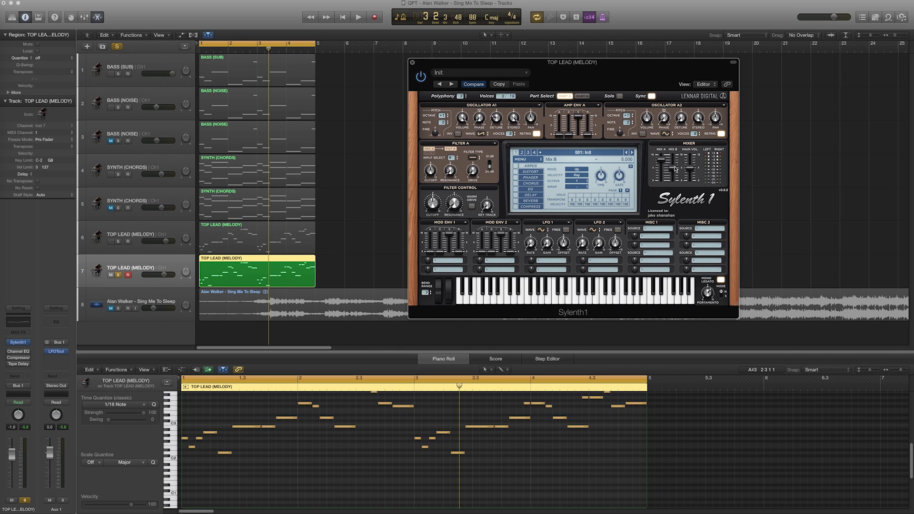
{"action": "left_click_drag", "start_coordinate": [675, 168], "coordinate": [675, 178]}
{"action": "left_click_drag", "start_coordinate": [663, 161], "coordinate": [663, 157]}
{"action": "left_click_drag", "start_coordinate": [674, 170], "coordinate": [674, 167]}
Step: Shape amp envelope A with decay at about 7, adjusted sustain and release at about 3.2 while auditioning the melody from the start
{"action": "key", "text": "Return"}
{"action": "key", "text": "space"}
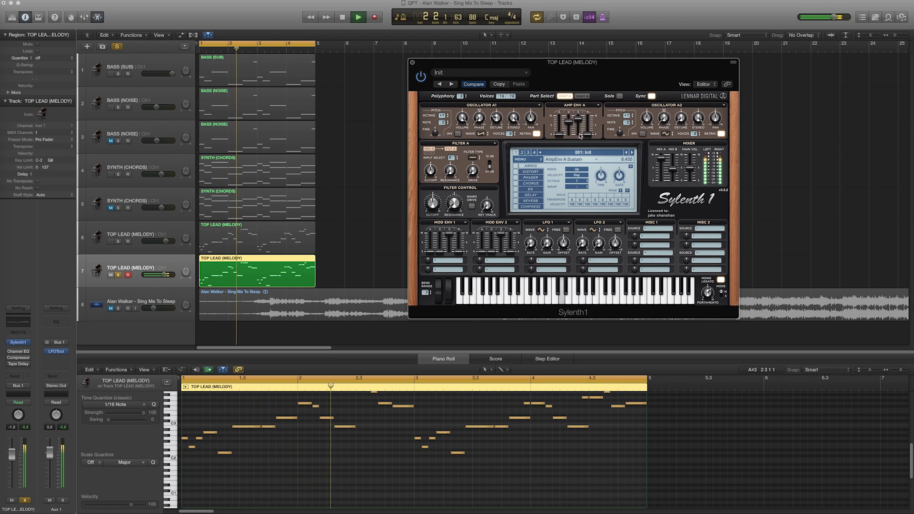
{"action": "key", "text": "space"}
{"action": "left_click_drag", "start_coordinate": [590, 139], "coordinate": [588, 127]}
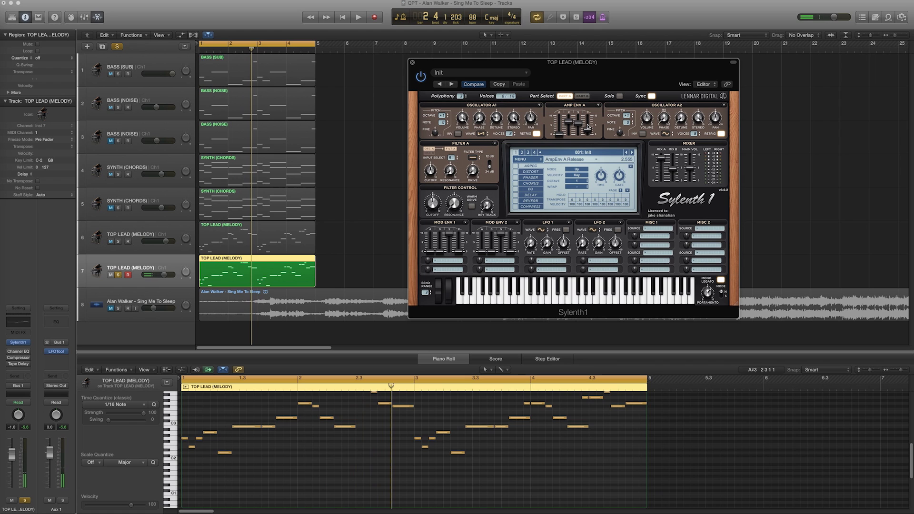
{"action": "key", "text": "Return"}
{"action": "key", "text": "space"}
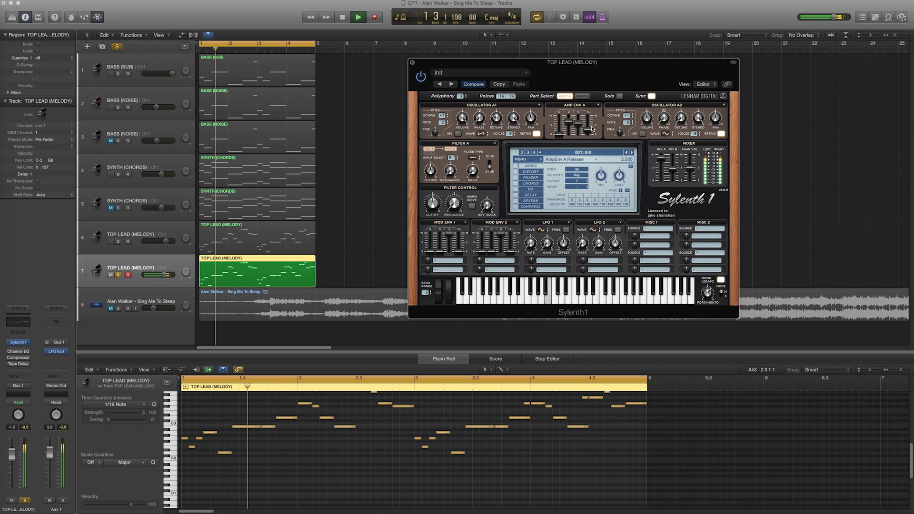
{"action": "left_click_drag", "start_coordinate": [591, 127], "coordinate": [590, 128]}
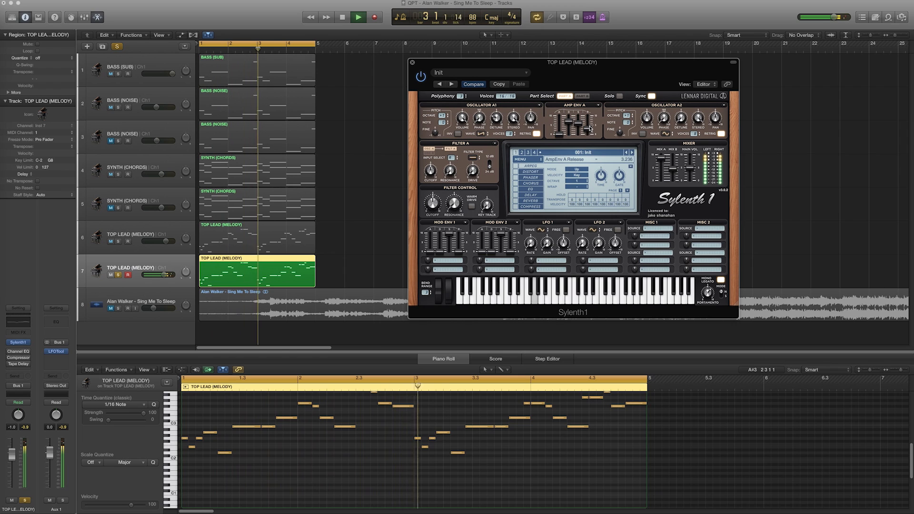
{"action": "key", "text": "space"}
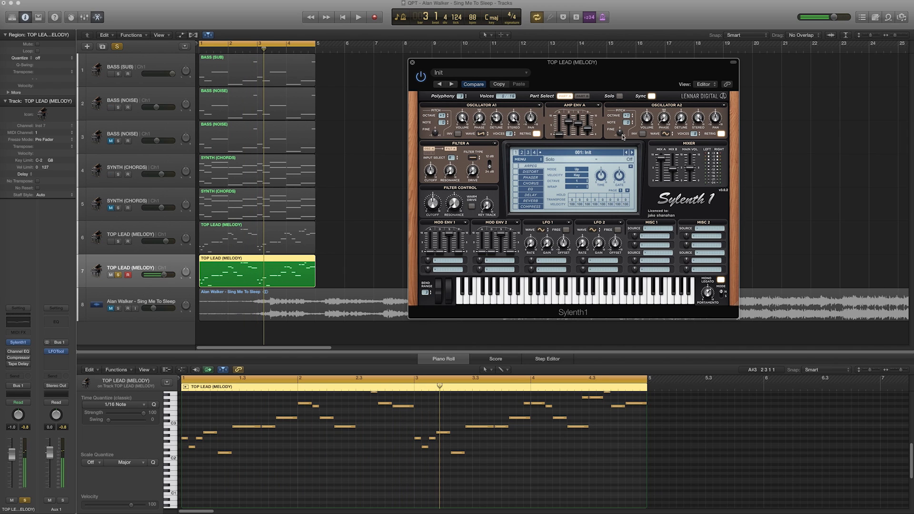
{"action": "left_click", "coordinate": [575, 122]}
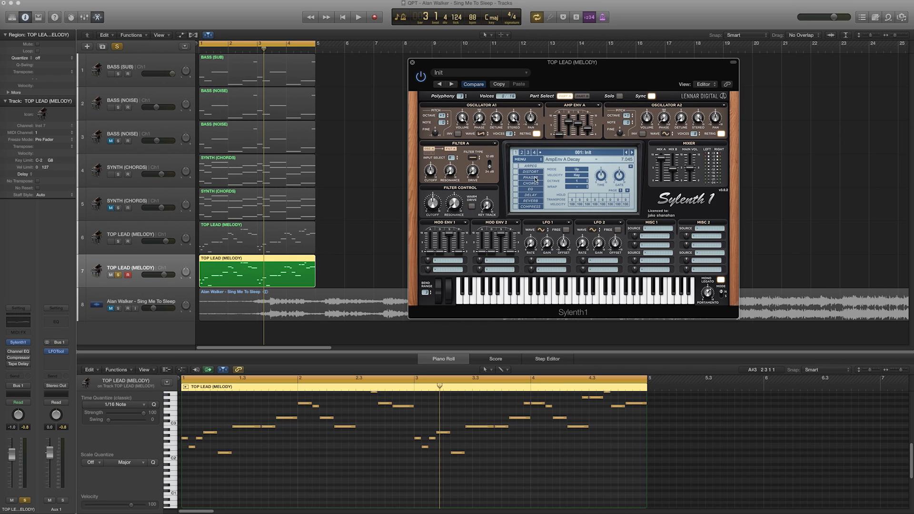
Step: Set filter A to Lowpass, adjust the filter control cutoff and set filter A's drive to 2.8, auditioning the sound
{"action": "left_click", "coordinate": [474, 158]}
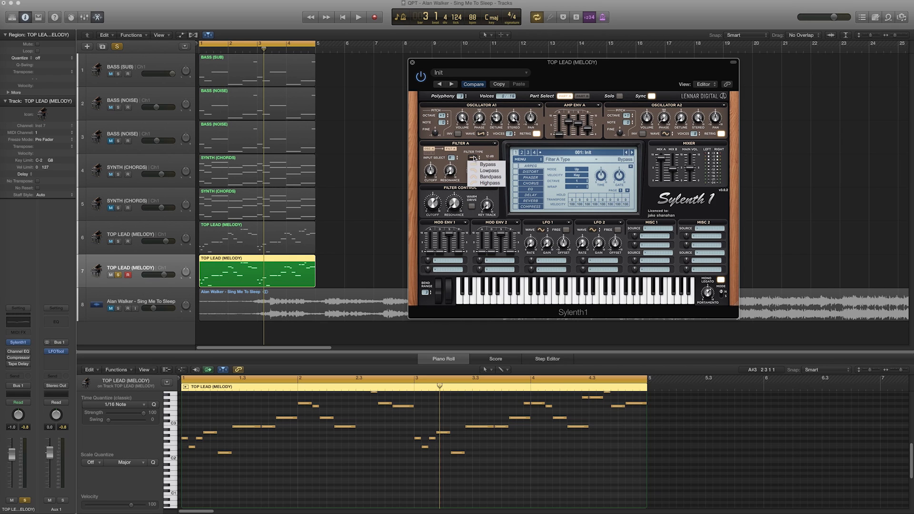
{"action": "left_click", "coordinate": [490, 171]}
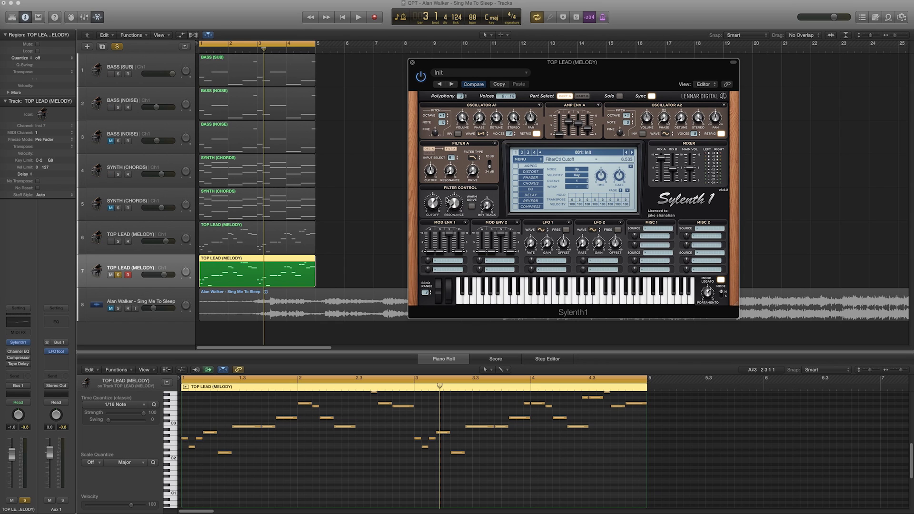
{"action": "left_click_drag", "start_coordinate": [440, 196], "coordinate": [476, 180]}
{"action": "key", "text": "space"}
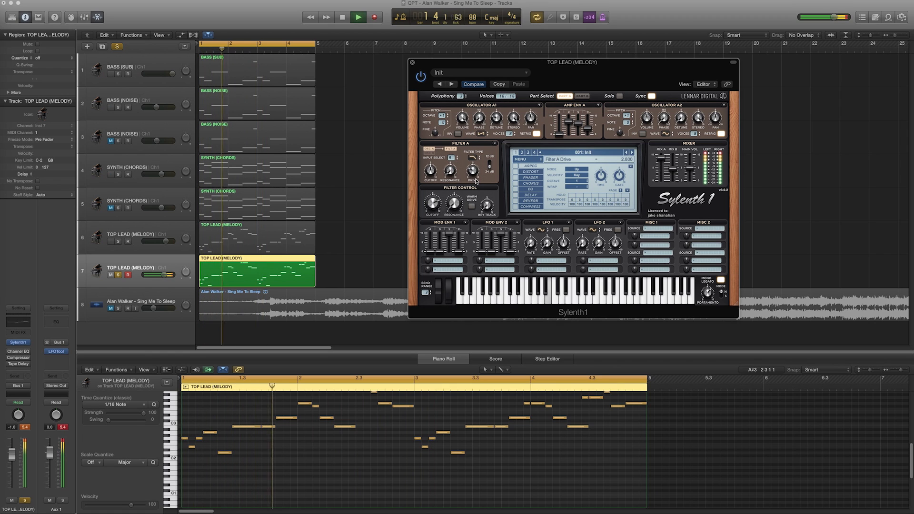
{"action": "key", "text": "space"}
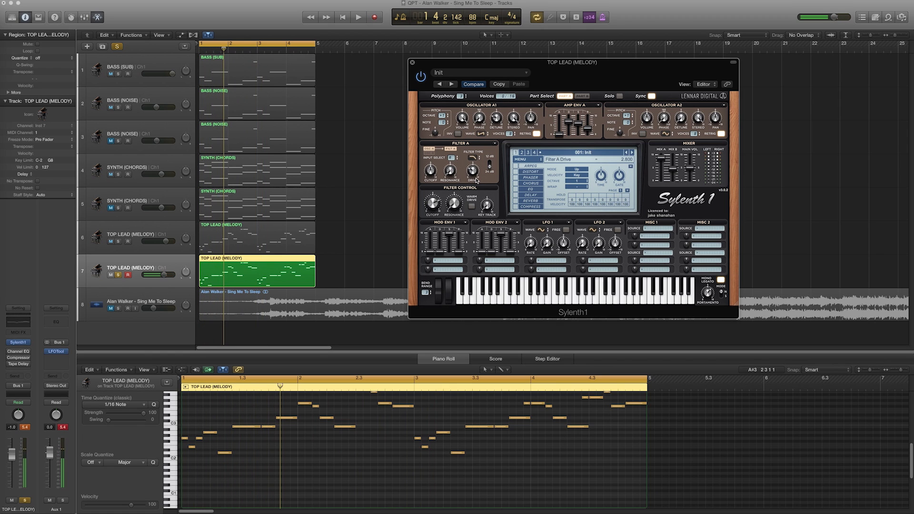
Step: Fine-tune filter A's drive to about 2.5 while the melody plays
{"action": "left_click_drag", "start_coordinate": [475, 170], "coordinate": [473, 172]}
{"action": "key", "text": "space"}
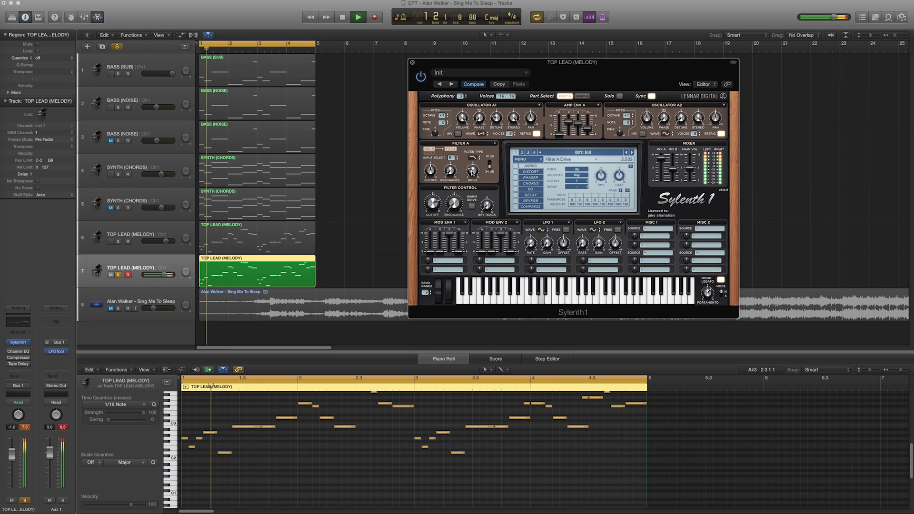
{"action": "left_click_drag", "start_coordinate": [471, 172], "coordinate": [470, 168]}
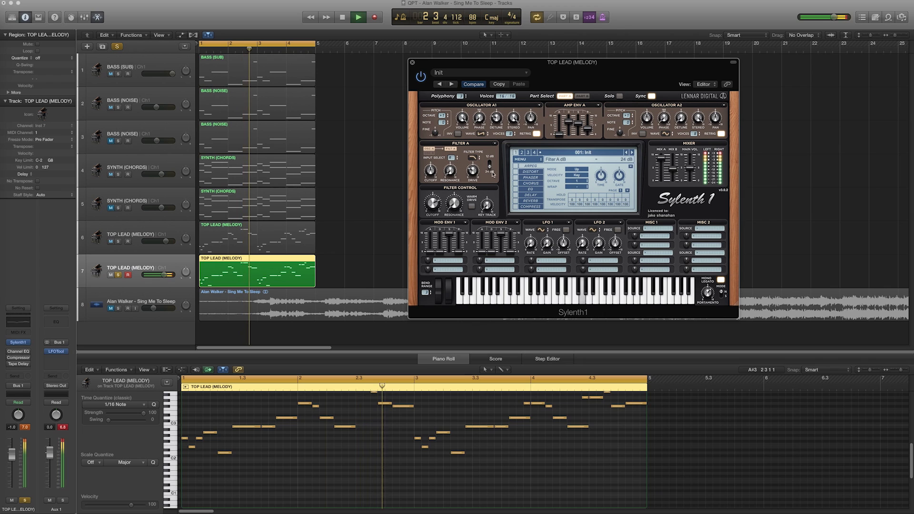
{"action": "key", "text": "space"}
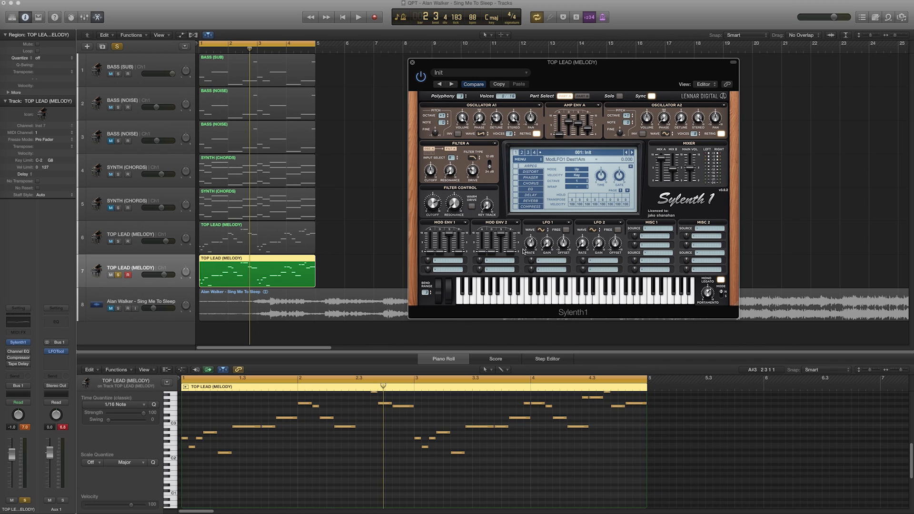
Step: Route LFO 1 to Pitch A and B, and assign Mod Env 2's two destinations to LFO1 Rate and LFO1 Gain
{"action": "left_click", "coordinate": [554, 262]}
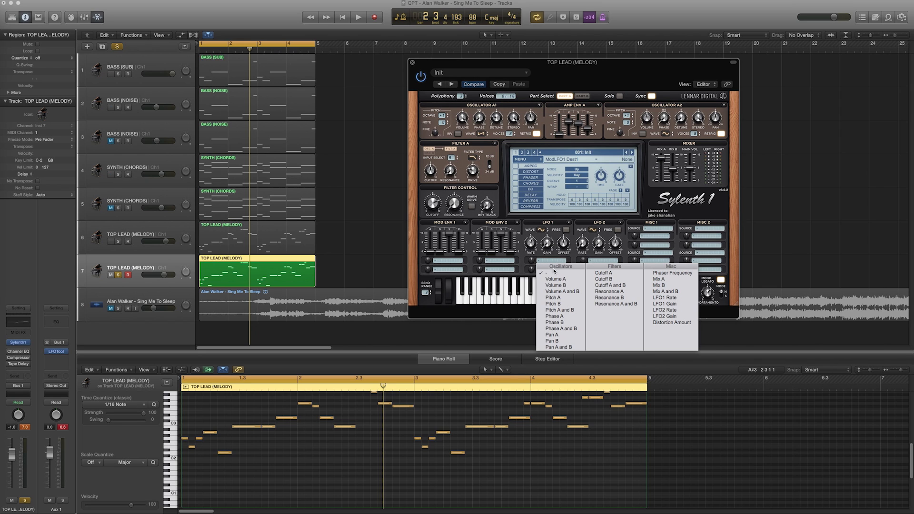
{"action": "left_click", "coordinate": [566, 310]}
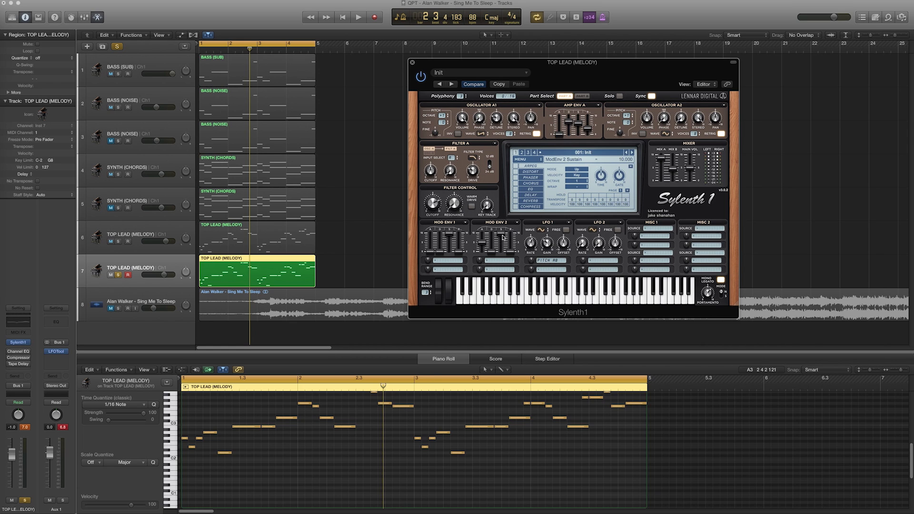
{"action": "left_click", "coordinate": [499, 261]}
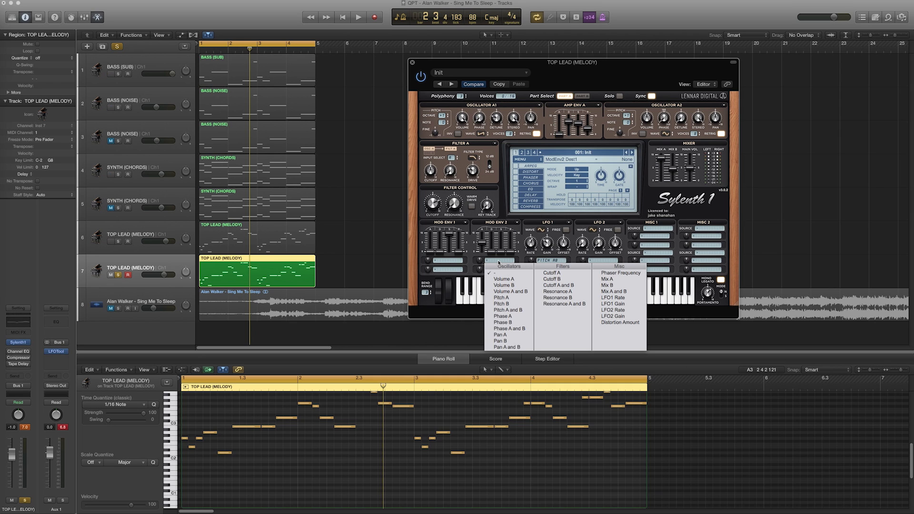
{"action": "left_click", "coordinate": [614, 298]}
{"action": "left_click", "coordinate": [510, 270]}
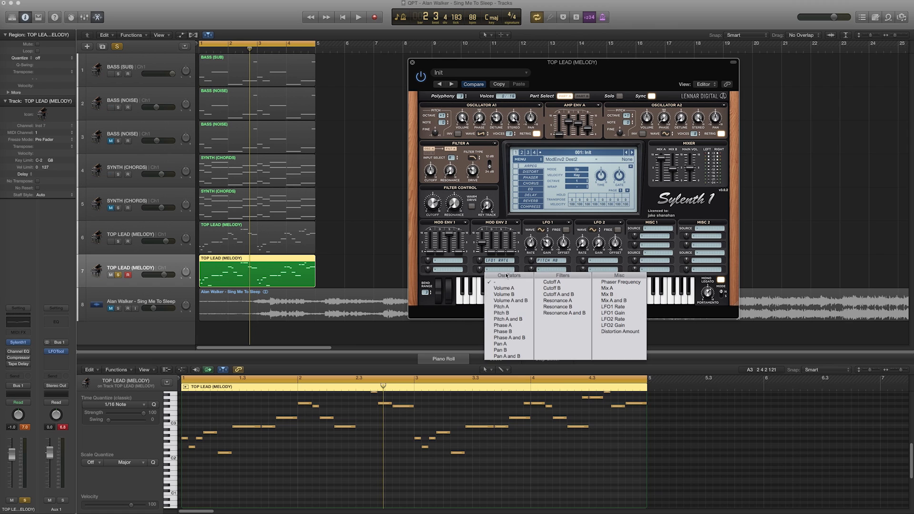
{"action": "left_click", "coordinate": [619, 313]}
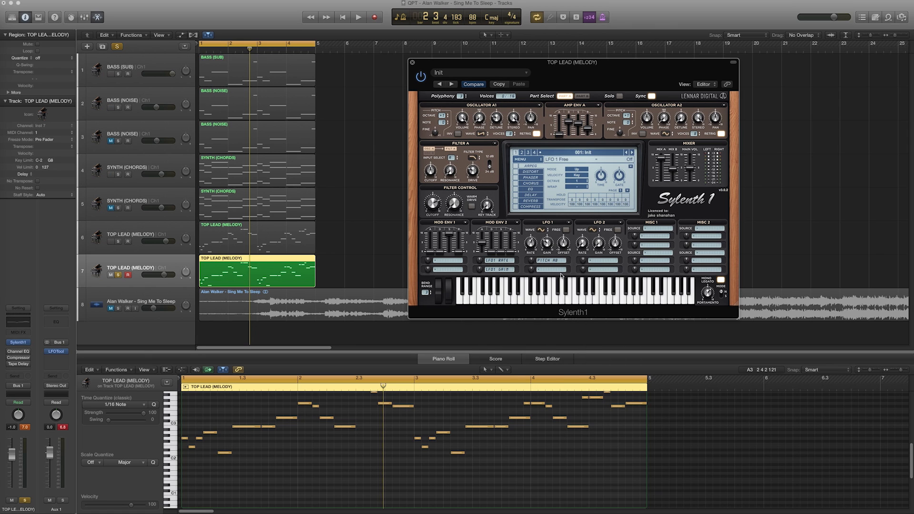
Step: Set Mod Env 2's modulation amount for LFO1 Gain to 10 while auditioning the melody
{"action": "key", "text": "space"}
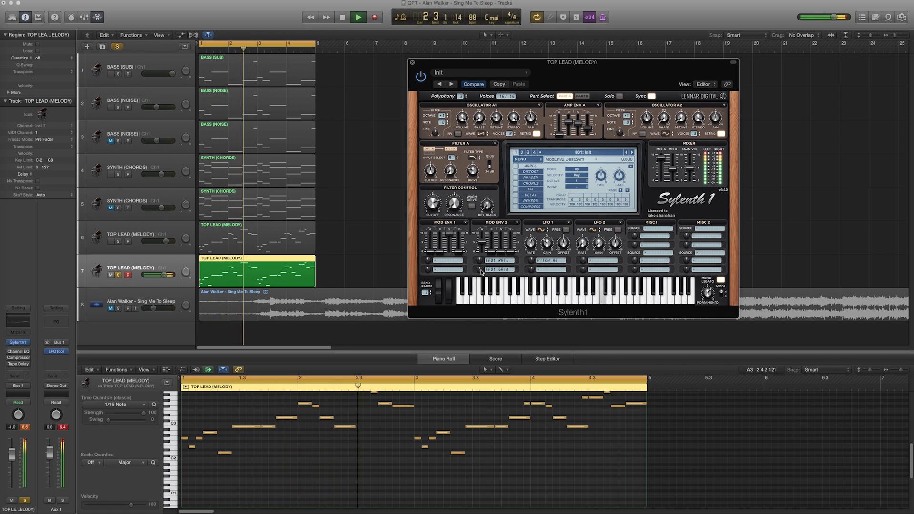
{"action": "left_click_drag", "start_coordinate": [481, 272], "coordinate": [486, 221]}
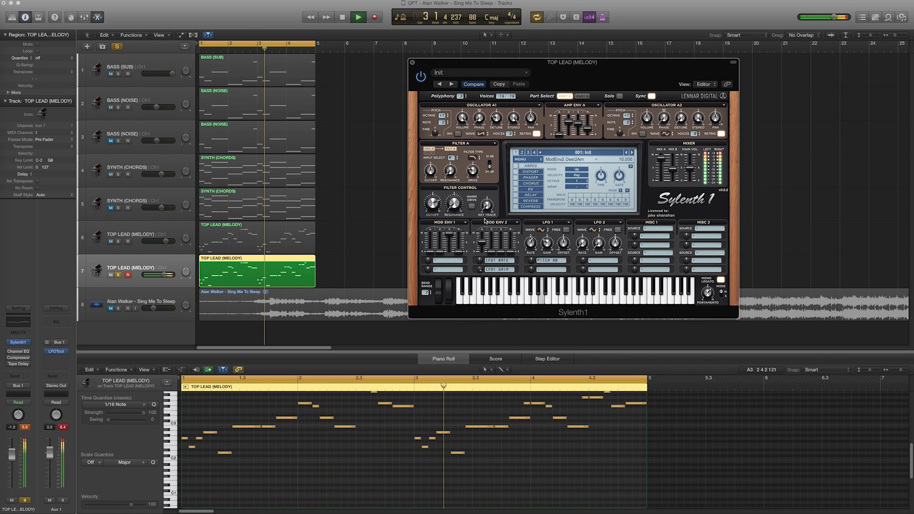
Step: Adjust Mod Env 2 and fine-tune LFO 1's pitch modulation and Mod Env 2's LFO1 Gain amounts for subtle vibrato, auditioning the melody
{"action": "left_click_drag", "start_coordinate": [481, 261], "coordinate": [486, 240]}
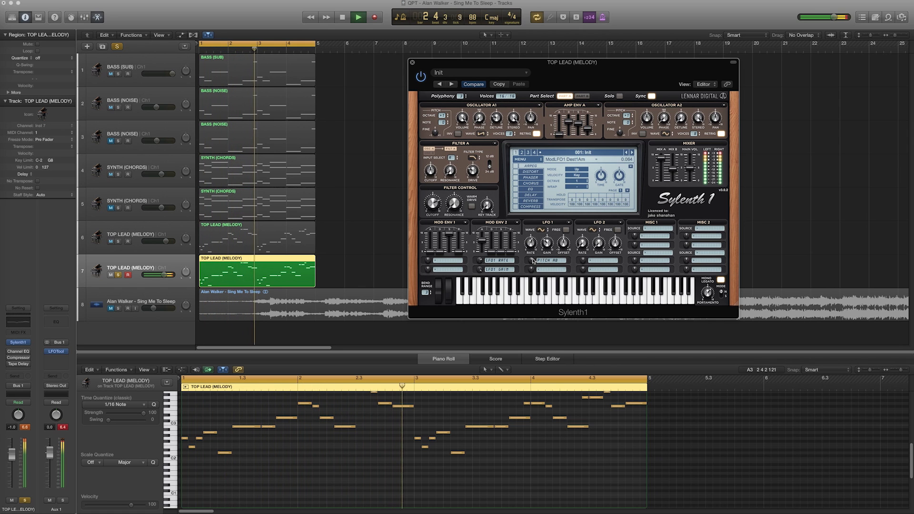
{"action": "scroll", "coordinate": [533, 261], "scroll_direction": "up", "scroll_amount": 1}
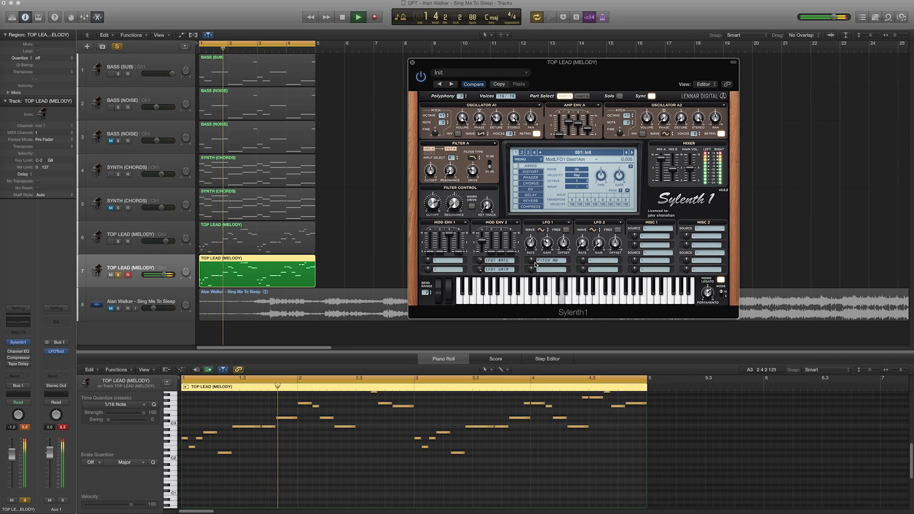
{"action": "left_click_drag", "start_coordinate": [532, 263], "coordinate": [484, 246]}
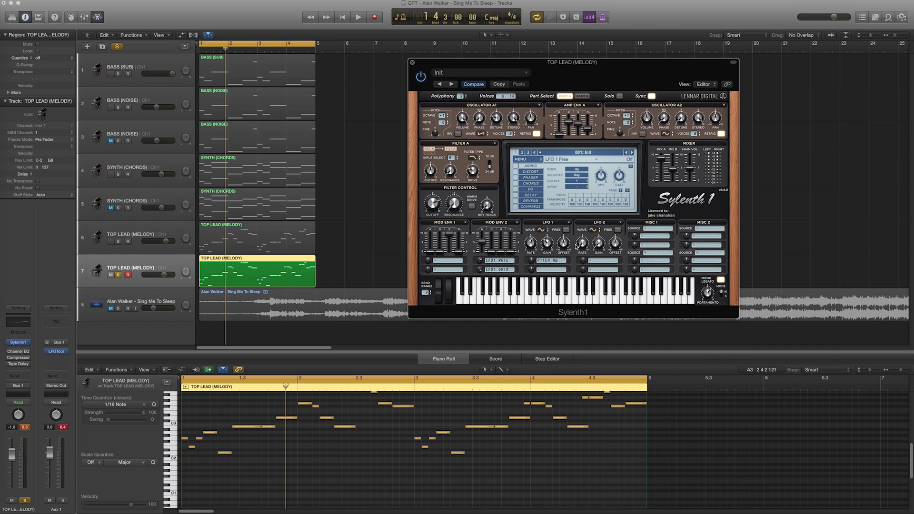
{"action": "key", "text": "space"}
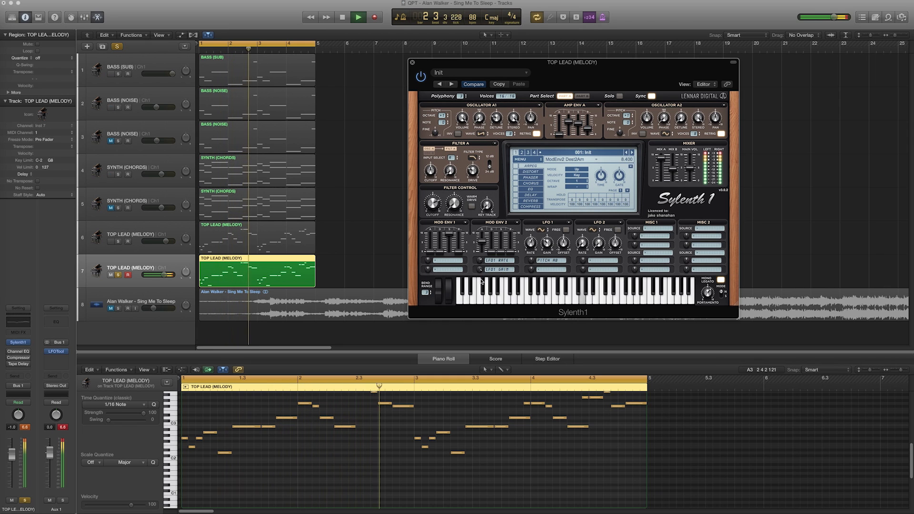
{"action": "key", "text": "space"}
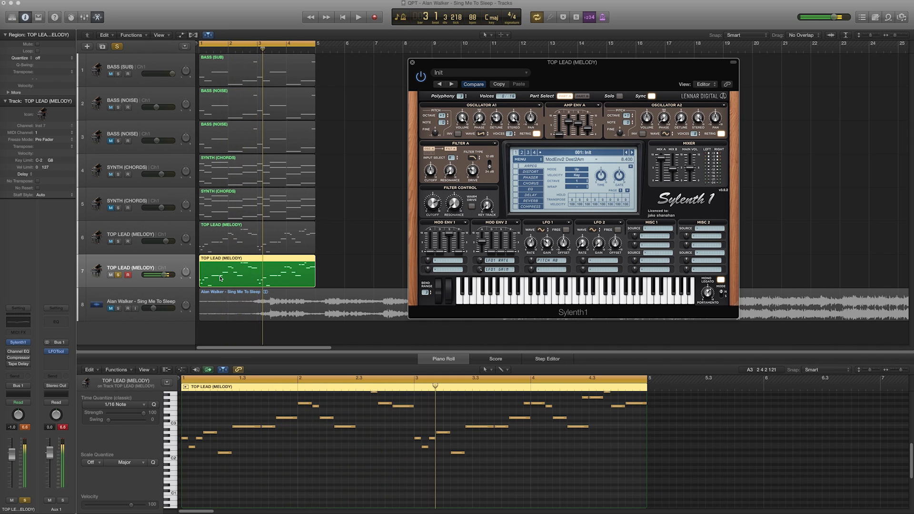
Step: Switch to Part B, shape amp envelope B and set oscillator B1's waveform to Noise while the melody plays
{"action": "left_click", "coordinate": [582, 97]}
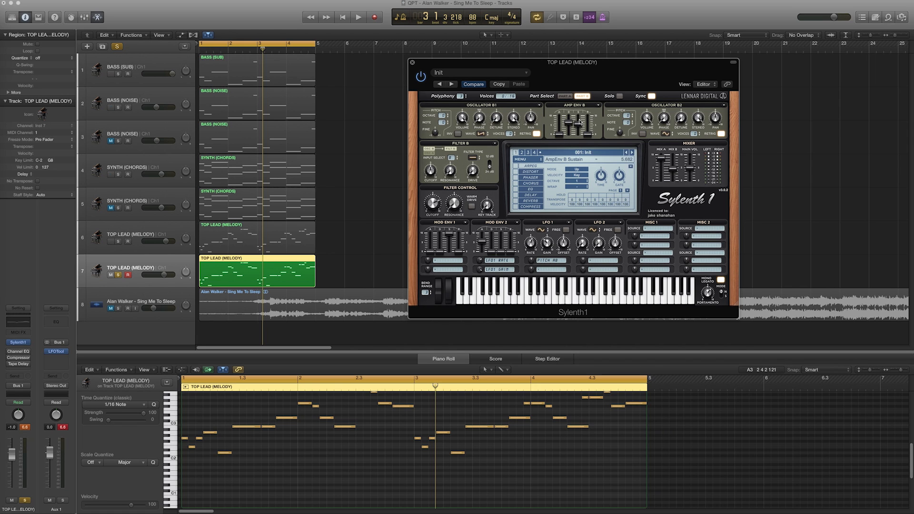
{"action": "key", "text": "space"}
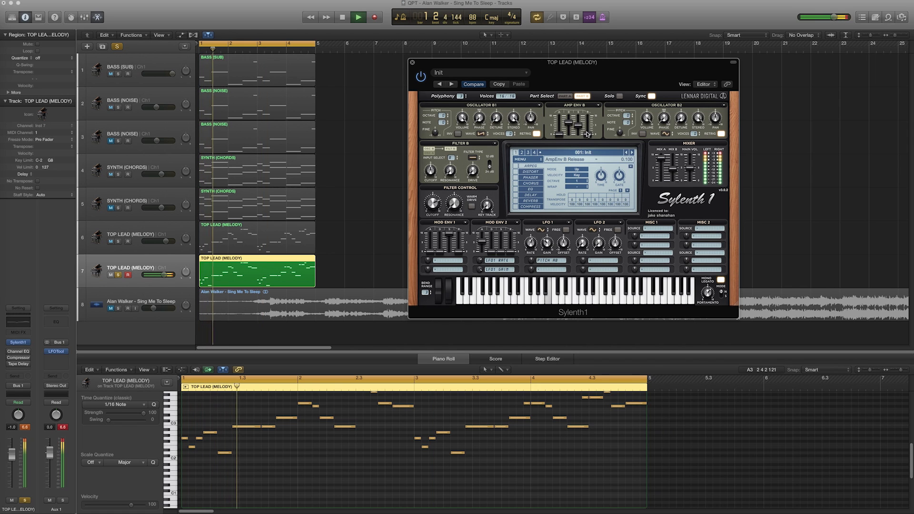
{"action": "left_click", "coordinate": [481, 134]}
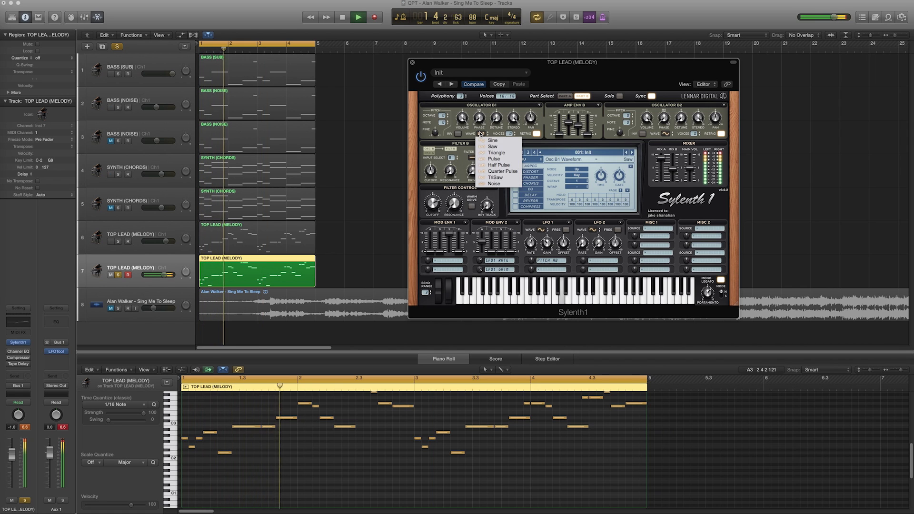
{"action": "left_click", "coordinate": [496, 185]}
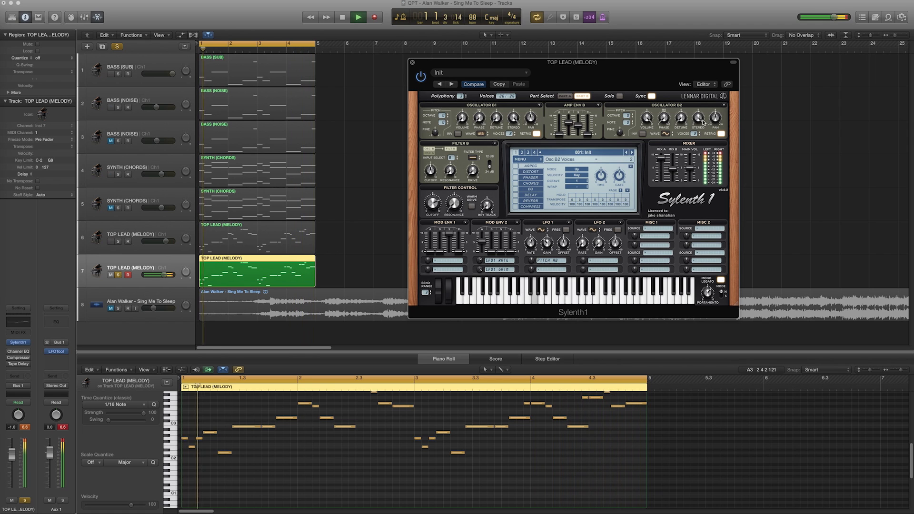
Step: Set oscillator B2 to octave +1 with a Saw waveform, and lower Mix B to about 3.9
{"action": "key", "text": "space"}
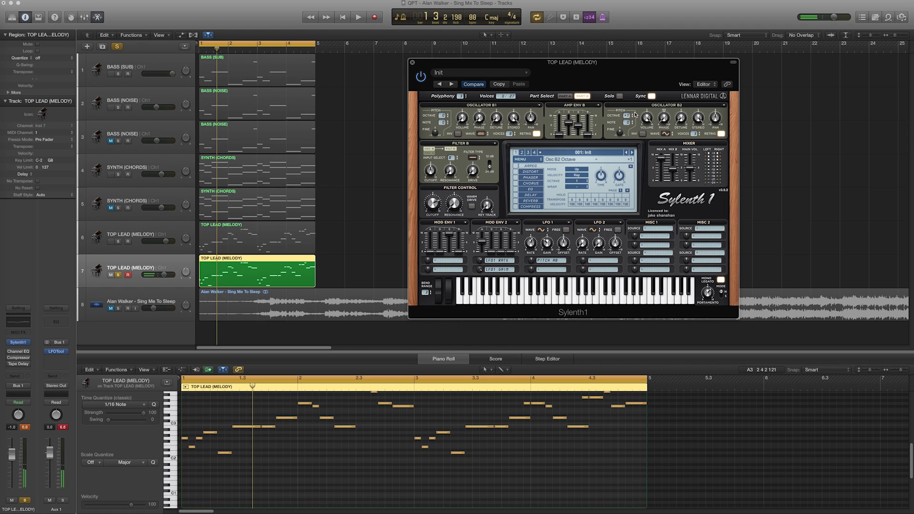
{"action": "key", "text": "space"}
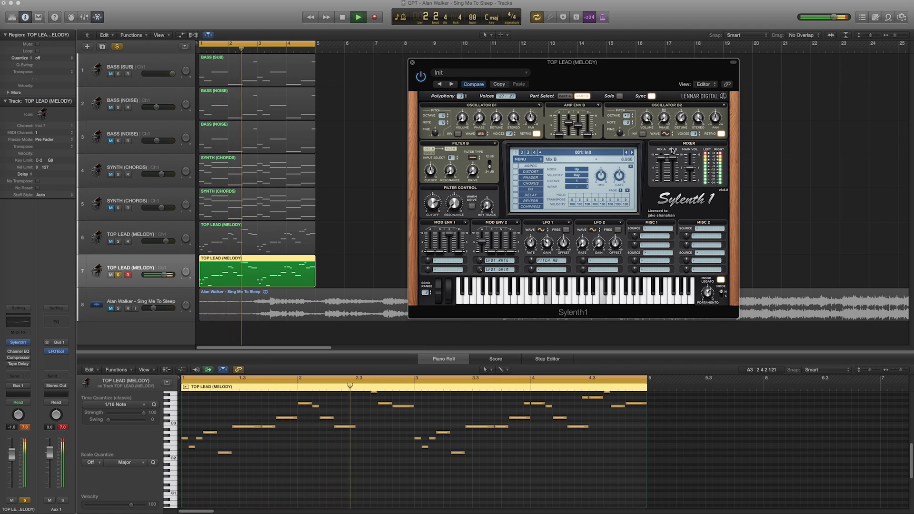
{"action": "left_click_drag", "start_coordinate": [673, 159], "coordinate": [672, 171]}
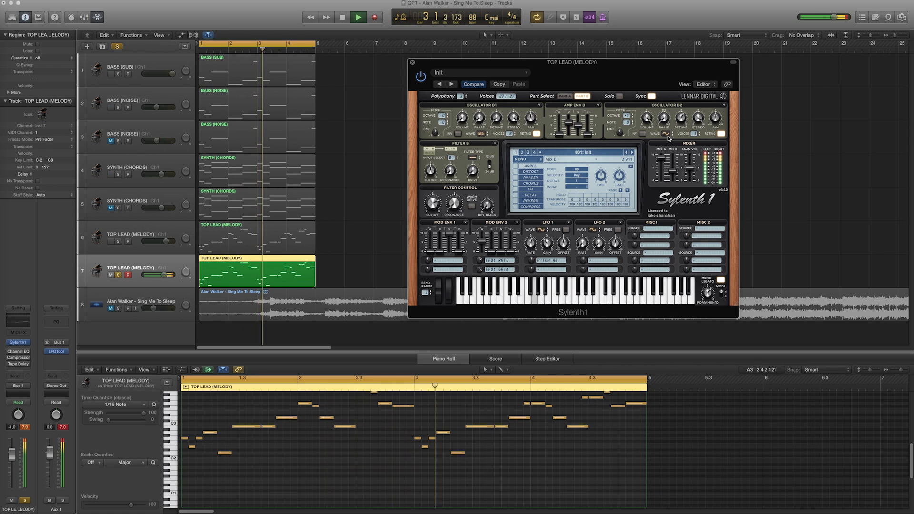
{"action": "left_click", "coordinate": [667, 135]}
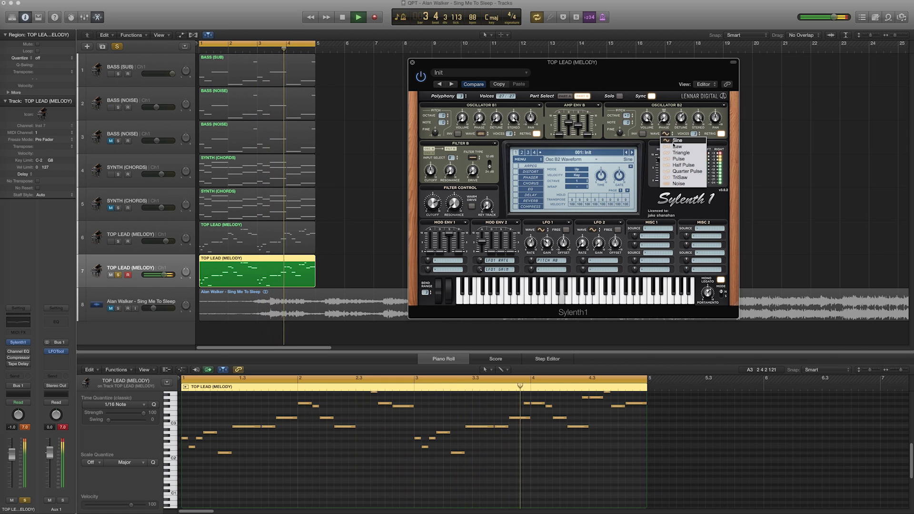
{"action": "left_click", "coordinate": [676, 146]}
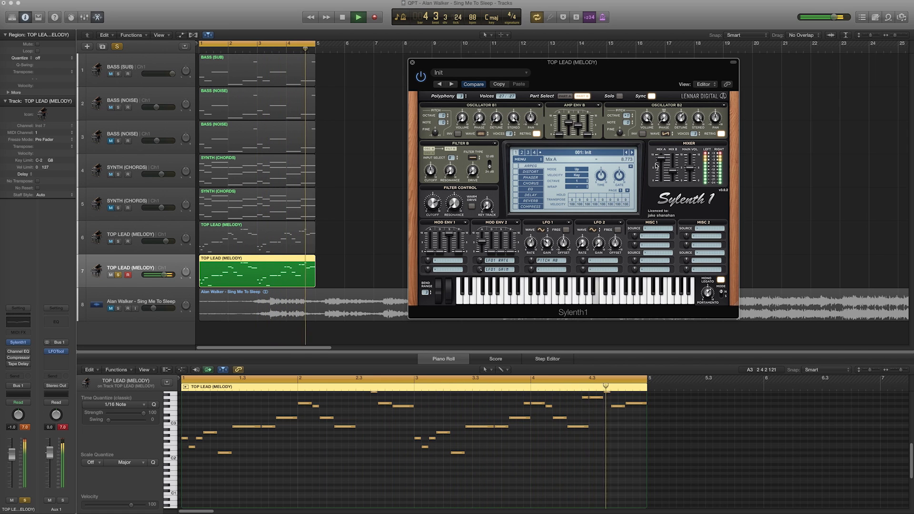
{"action": "key", "text": "space"}
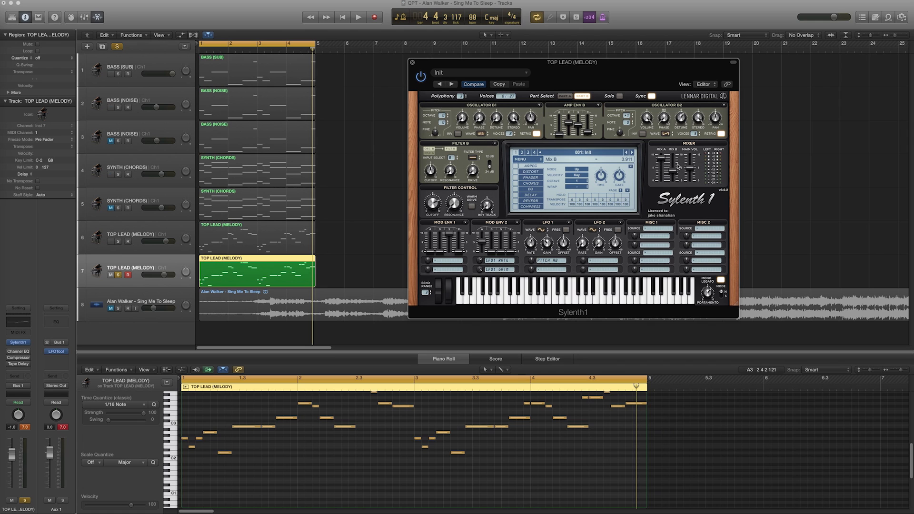
Step: Set filter B to Lowpass, raise its cutoff and set its drive to about 2.5 while auditioning the melody
{"action": "key", "text": "space"}
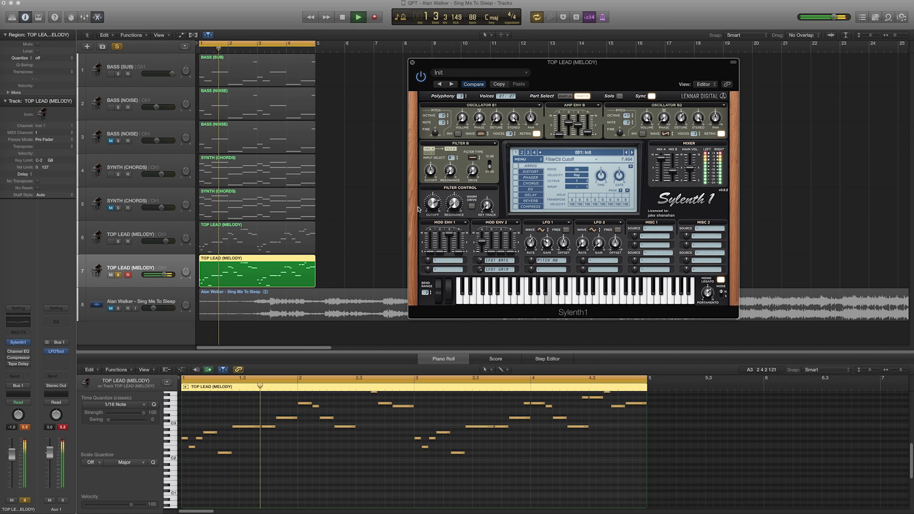
{"action": "left_click", "coordinate": [473, 158]}
{"action": "left_click", "coordinate": [478, 170]}
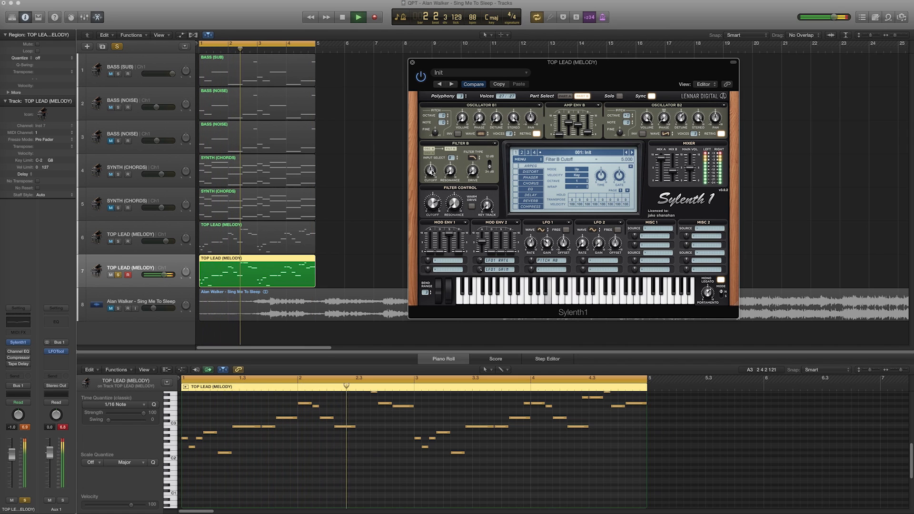
{"action": "left_click_drag", "start_coordinate": [431, 171], "coordinate": [431, 161]}
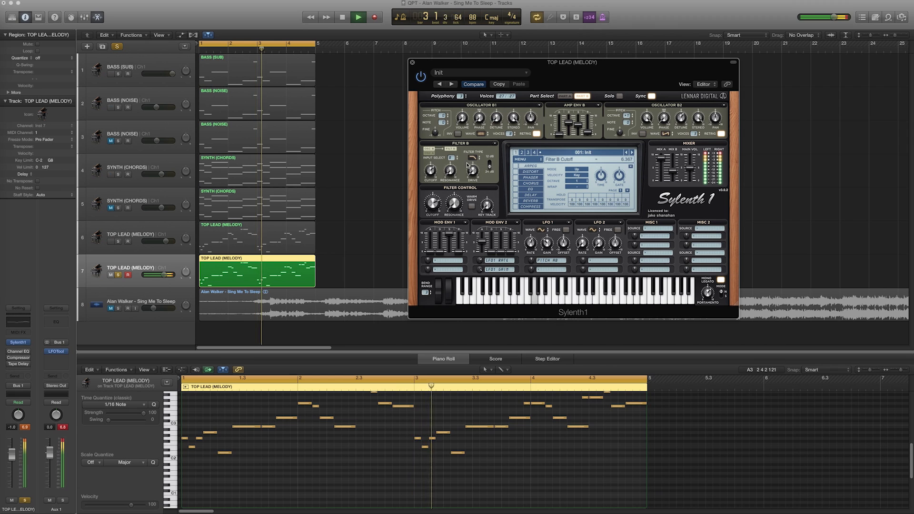
{"action": "key", "text": "space"}
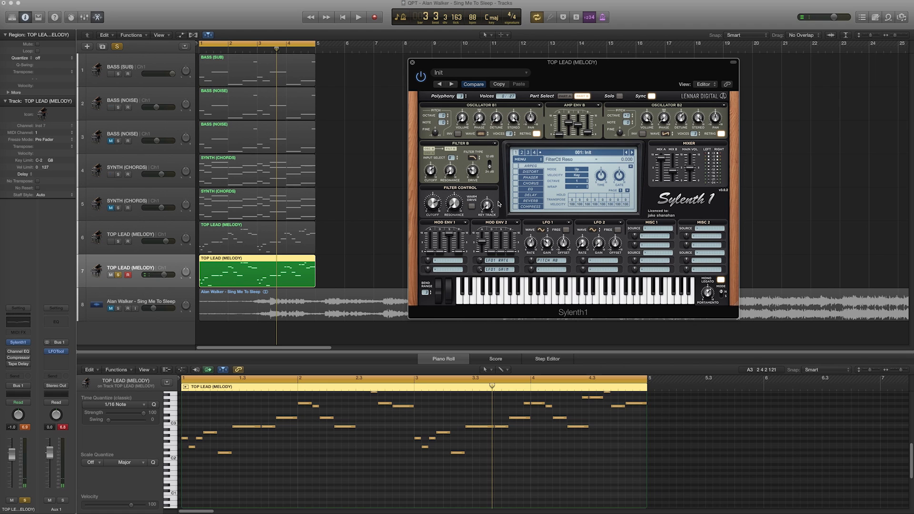
{"action": "key", "text": "space"}
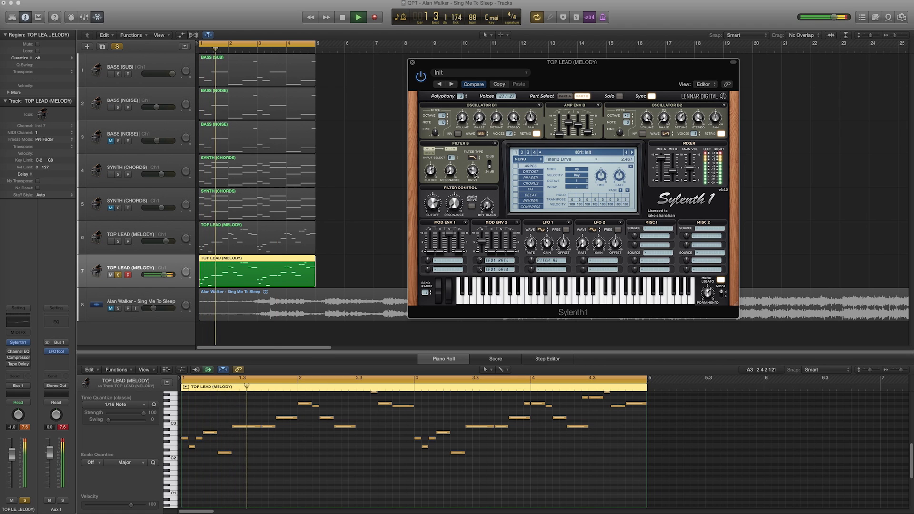
{"action": "left_click_drag", "start_coordinate": [473, 181], "coordinate": [475, 177]}
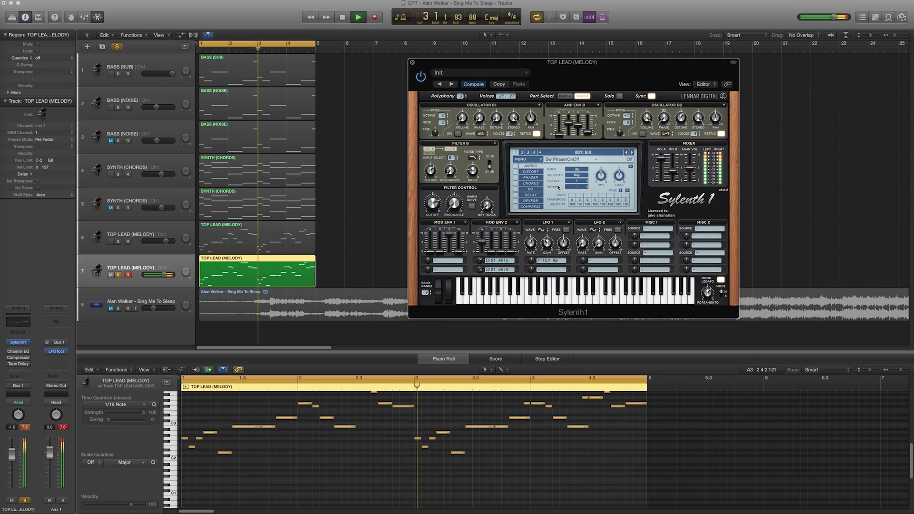
{"action": "key", "text": "space"}
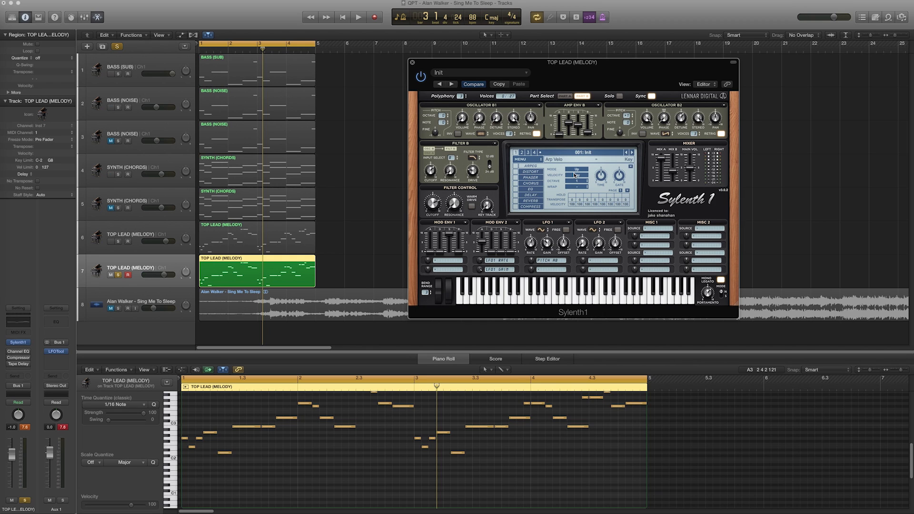
Step: Enable the Phaser effect and lower its dry/wet mix below 50%, auditioning the melody
{"action": "left_click", "coordinate": [524, 178]}
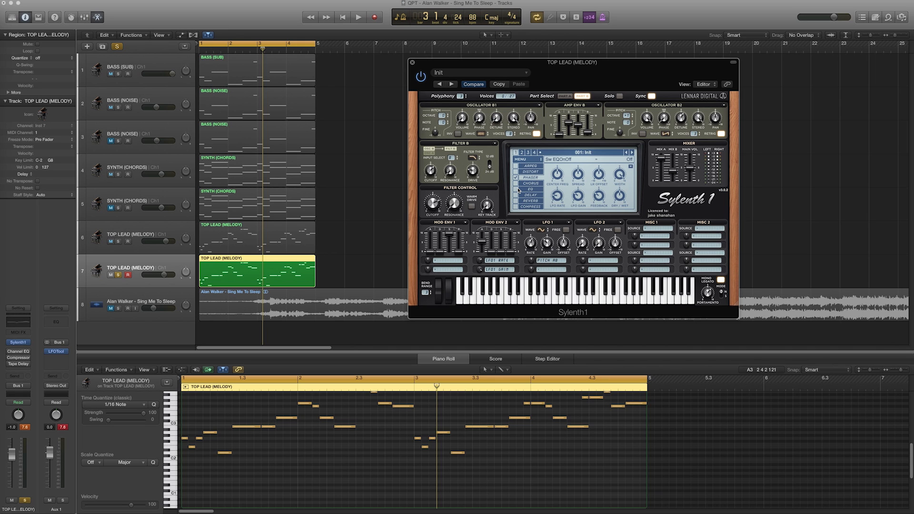
{"action": "key", "text": "space"}
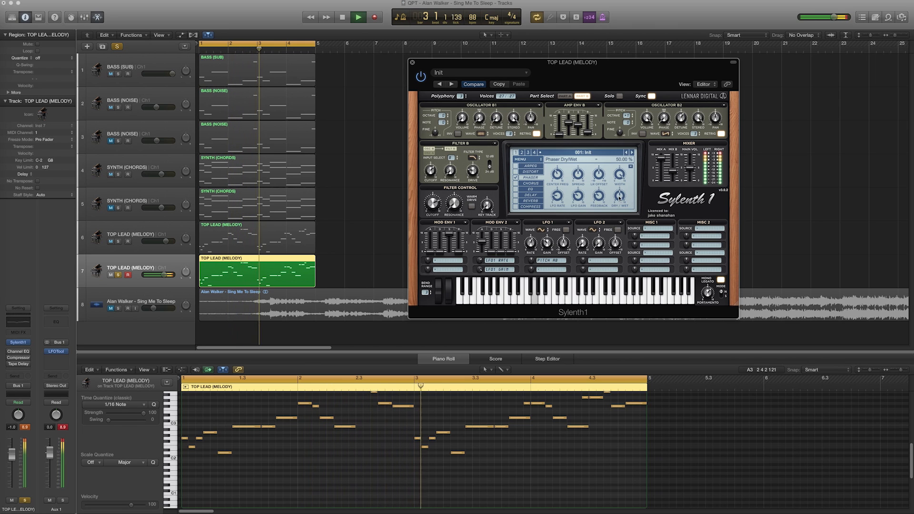
{"action": "left_click_drag", "start_coordinate": [620, 198], "coordinate": [619, 214]}
{"action": "key", "text": "space"}
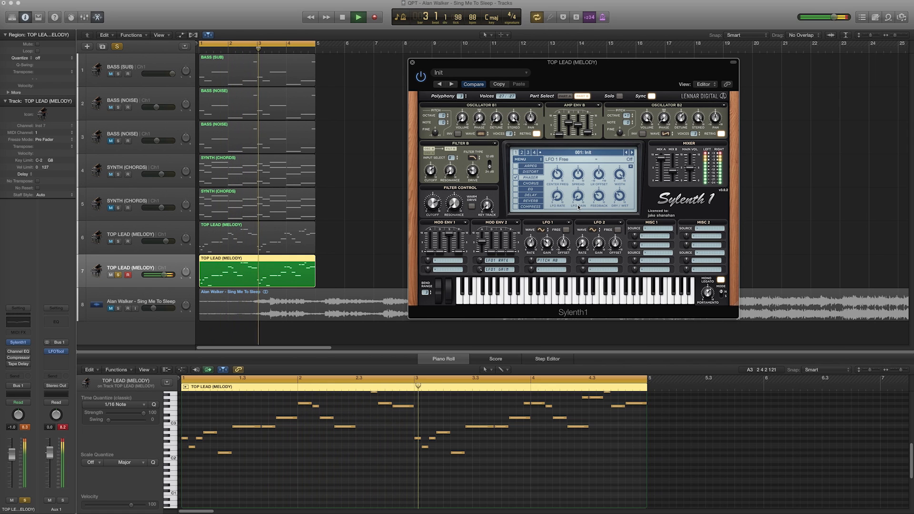
{"action": "key", "text": "space"}
{"action": "key", "text": "space"}
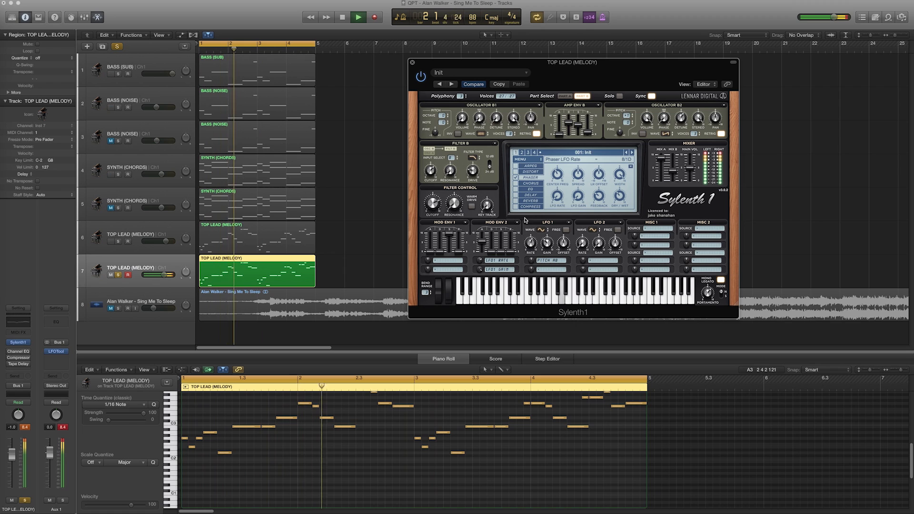
{"action": "key", "text": "space"}
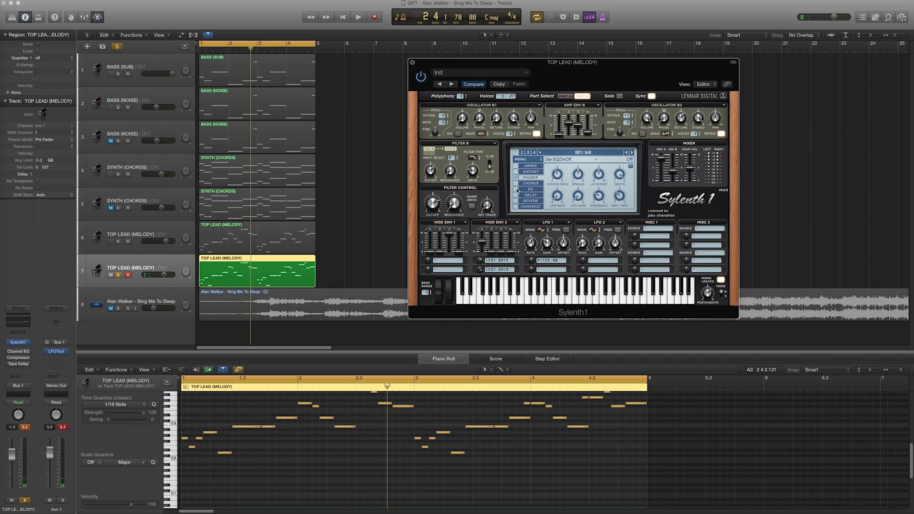
Step: Enable the EQ effect, set its bass to about 6.35 dB and switch its mode to 2-Pole
{"action": "left_click", "coordinate": [517, 190]}
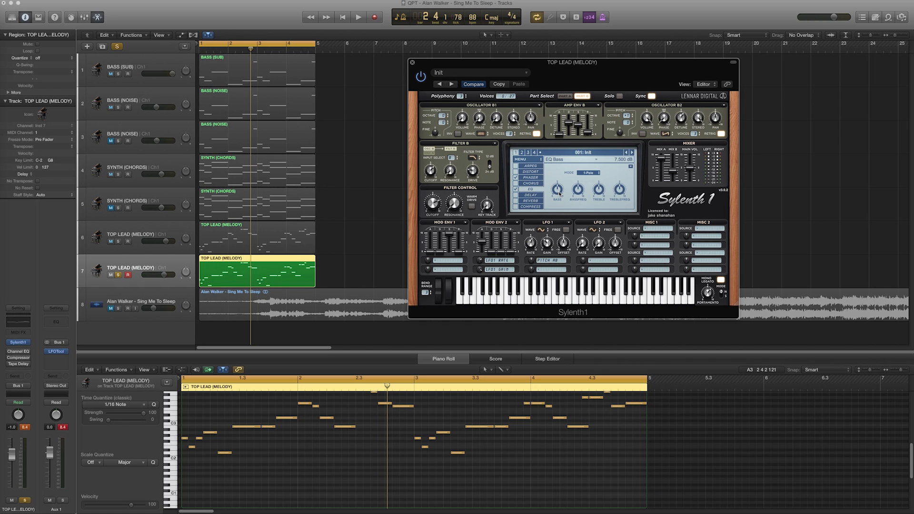
{"action": "key", "text": "space"}
{"action": "left_click_drag", "start_coordinate": [560, 194], "coordinate": [558, 204]}
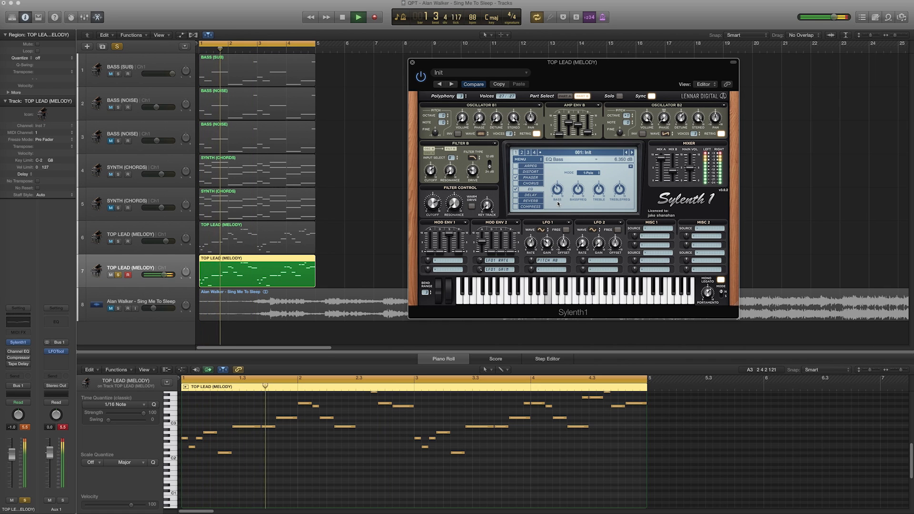
{"action": "left_click", "coordinate": [588, 173]}
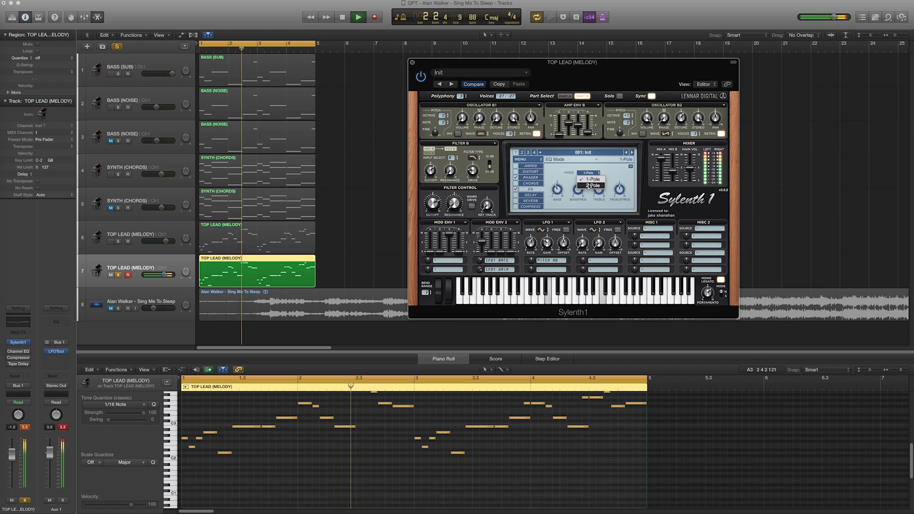
{"action": "left_click", "coordinate": [590, 186]}
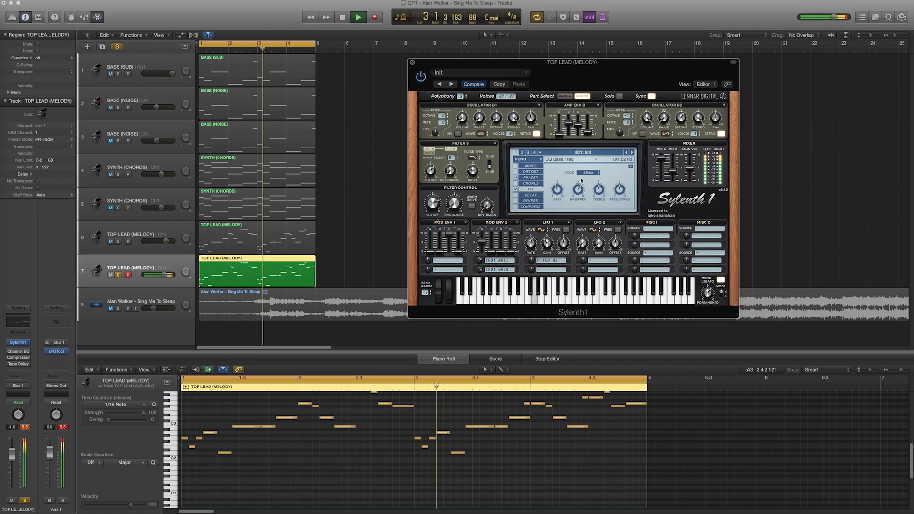
Step: Raise the EQ's treble to about 12.1 dB and lower its bass frequency to about 160 Hz while the melody loops
{"action": "left_click_drag", "start_coordinate": [599, 190], "coordinate": [621, 180]}
{"action": "key", "text": "space"}
{"action": "key", "text": "space"}
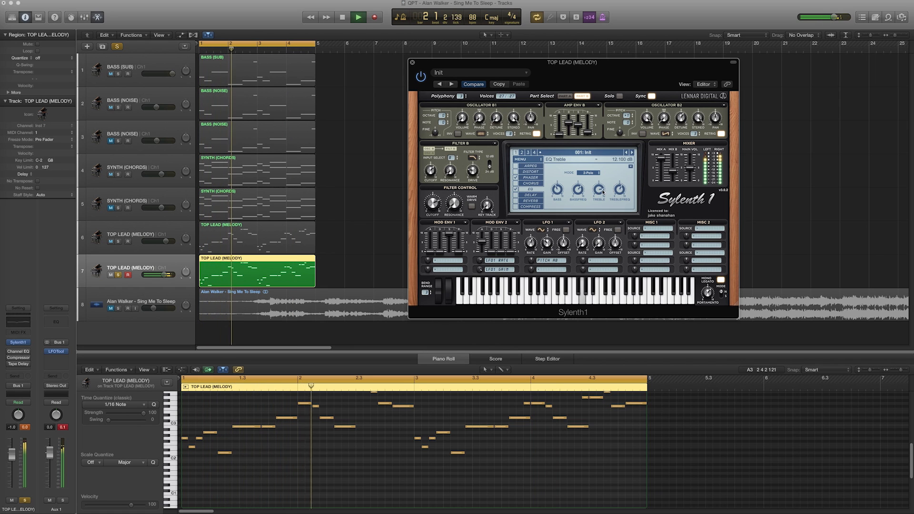
{"action": "mouse_move", "coordinate": [580, 194]}
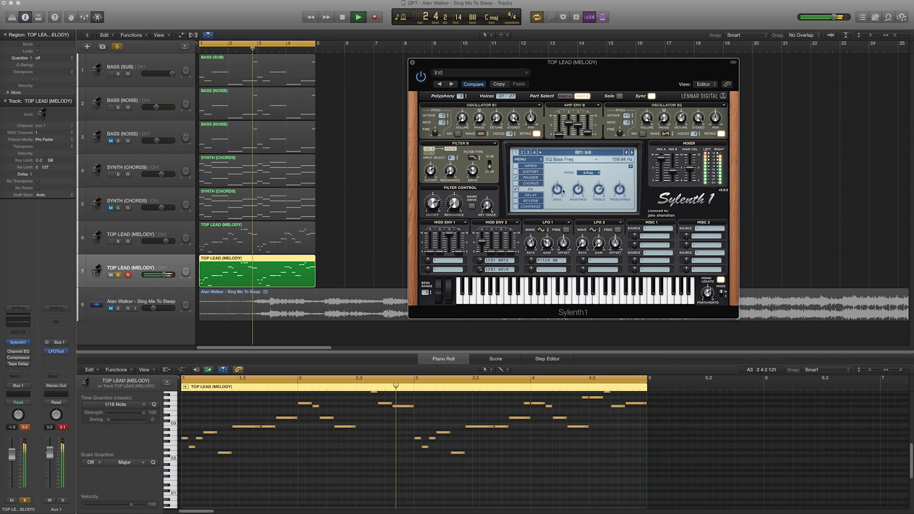
Step: Enable the Reverb effect and adjust its size and predelay while the melody loops
{"action": "left_click", "coordinate": [517, 201]}
{"action": "left_click", "coordinate": [531, 201]}
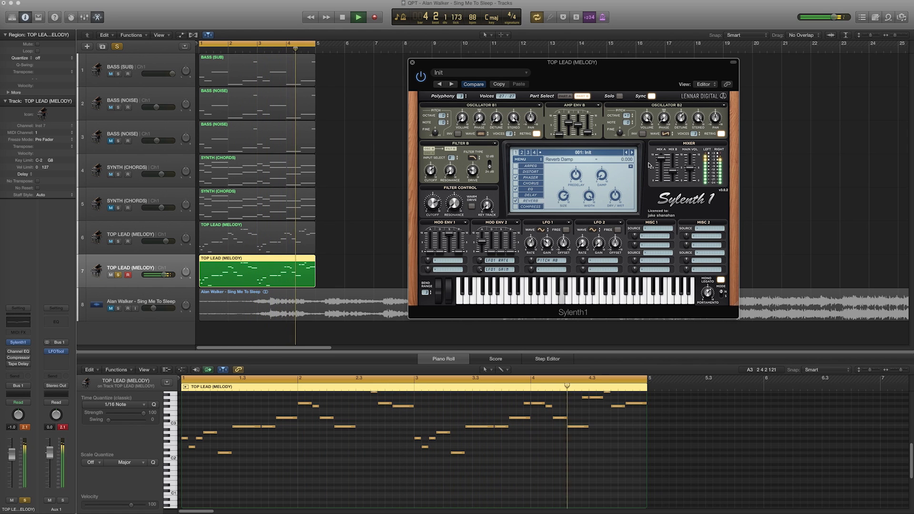
{"action": "mouse_move", "coordinate": [620, 187]}
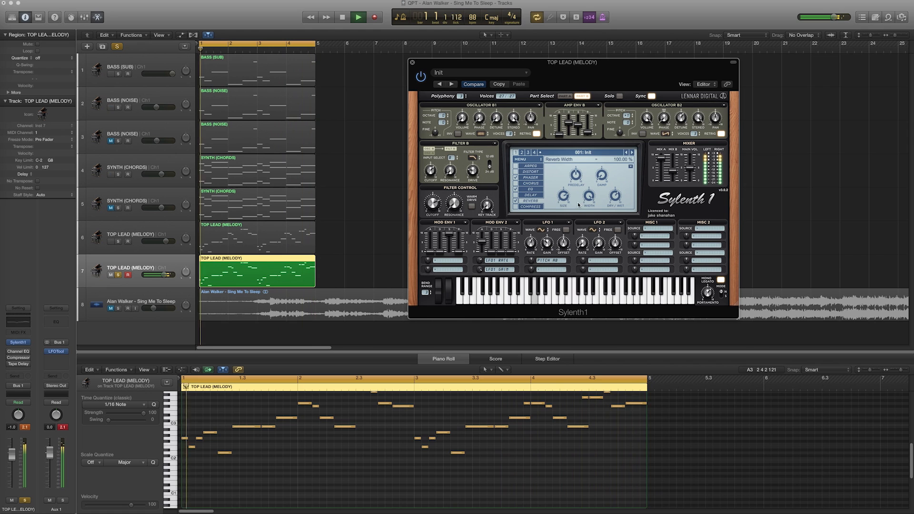
{"action": "left_click_drag", "start_coordinate": [564, 196], "coordinate": [566, 228]}
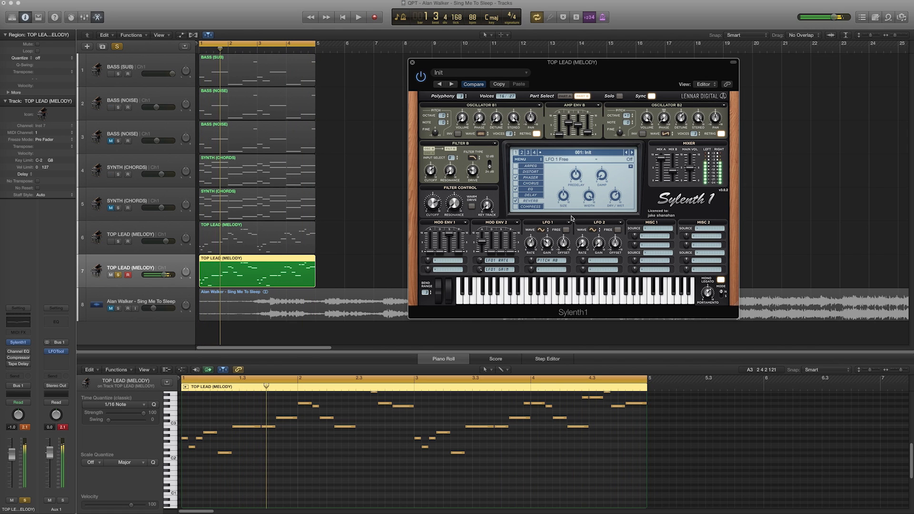
{"action": "mouse_move", "coordinate": [576, 176]}
{"action": "left_click_drag", "start_coordinate": [575, 176], "coordinate": [585, 181]}
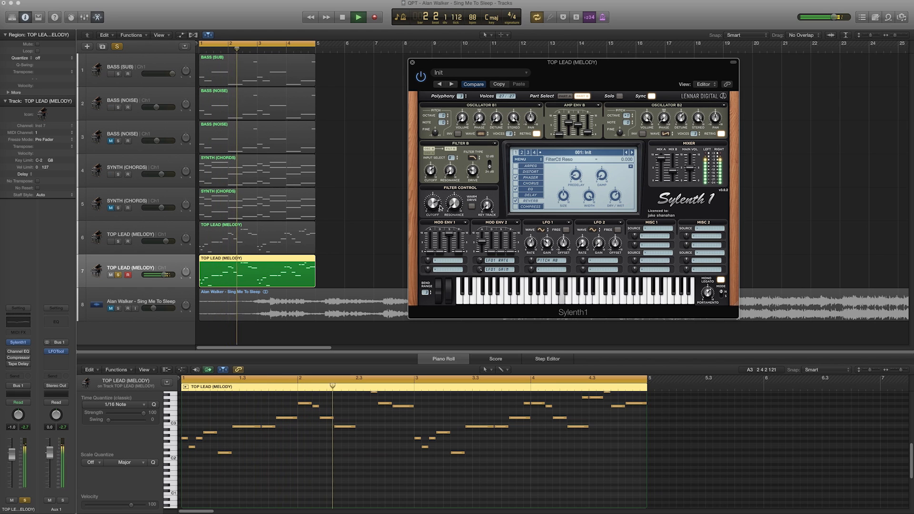
{"action": "mouse_move", "coordinate": [437, 193]}
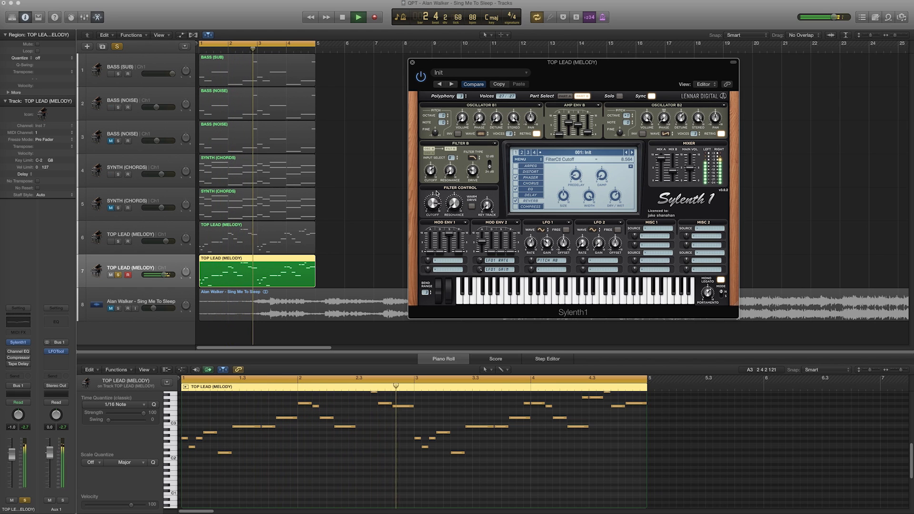
Step: Unsolo the new lead on track 7, mute the lead on track 6 and play the new lead within the mix
{"action": "key", "text": "space"}
{"action": "left_click", "coordinate": [118, 275]}
{"action": "left_click", "coordinate": [111, 242]}
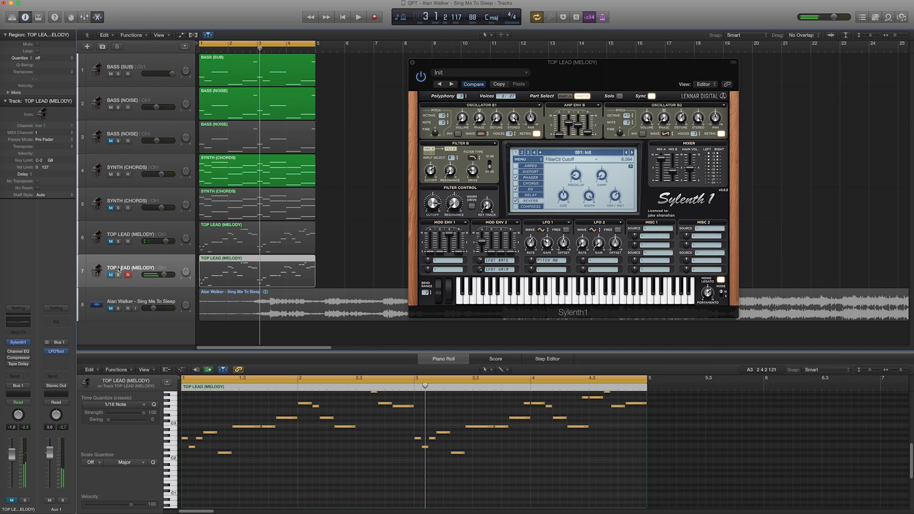
{"action": "left_click", "coordinate": [111, 275]}
{"action": "key", "text": "space"}
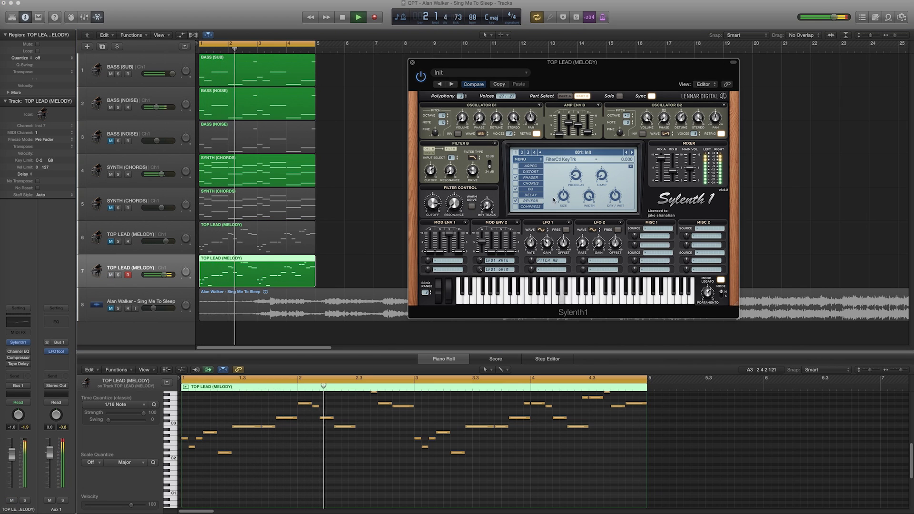
Step: Set the Reverb's dry/wet to about 47% and lower the track 7 volume to -1.9 dB, auditioning the mix
{"action": "left_click_drag", "start_coordinate": [616, 198], "coordinate": [617, 196]}
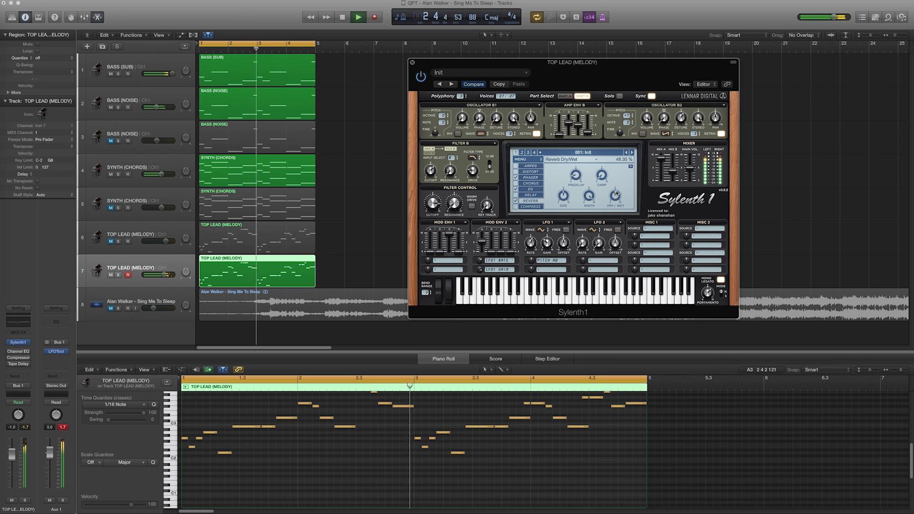
{"action": "left_click_drag", "start_coordinate": [166, 276], "coordinate": [164, 277]}
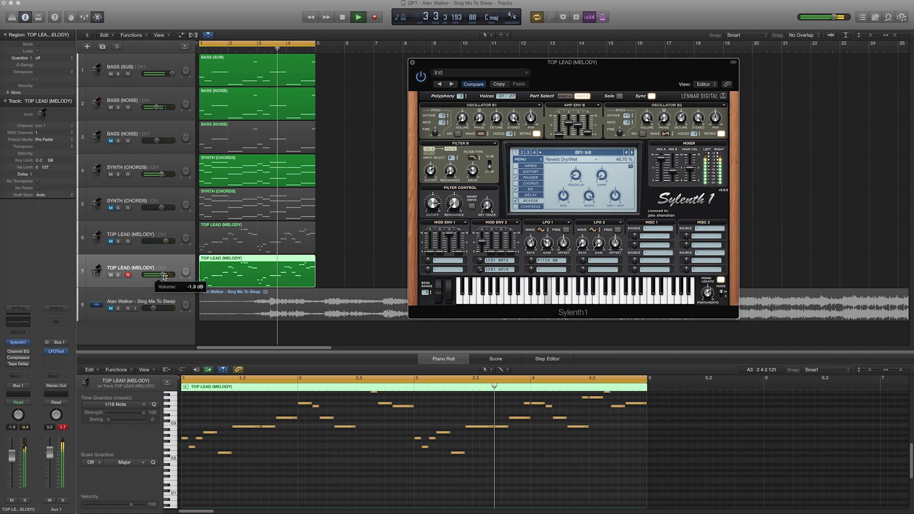
{"action": "key", "text": "space"}
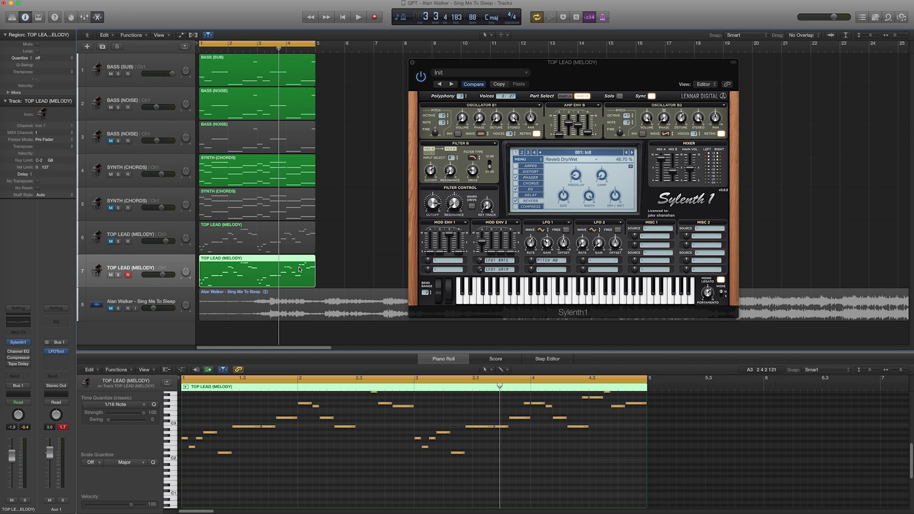
{"action": "key", "text": "space"}
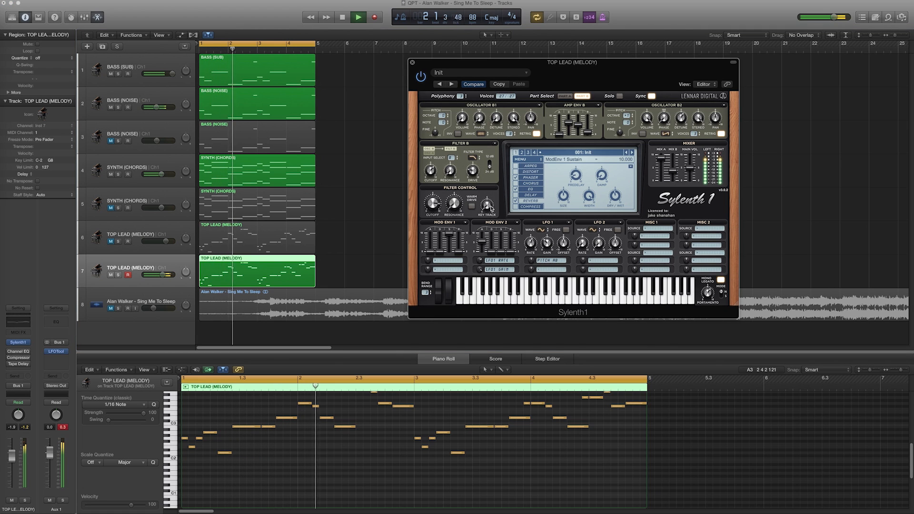
Step: Open the Chorus settings and compare the lead in the mix with the Phaser switched off and on
{"action": "left_click", "coordinate": [531, 184]}
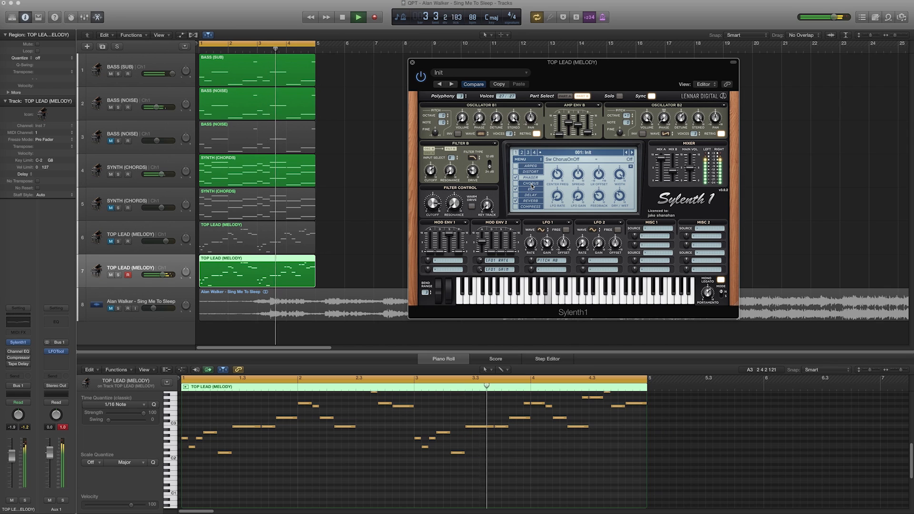
{"action": "left_click", "coordinate": [516, 178]}
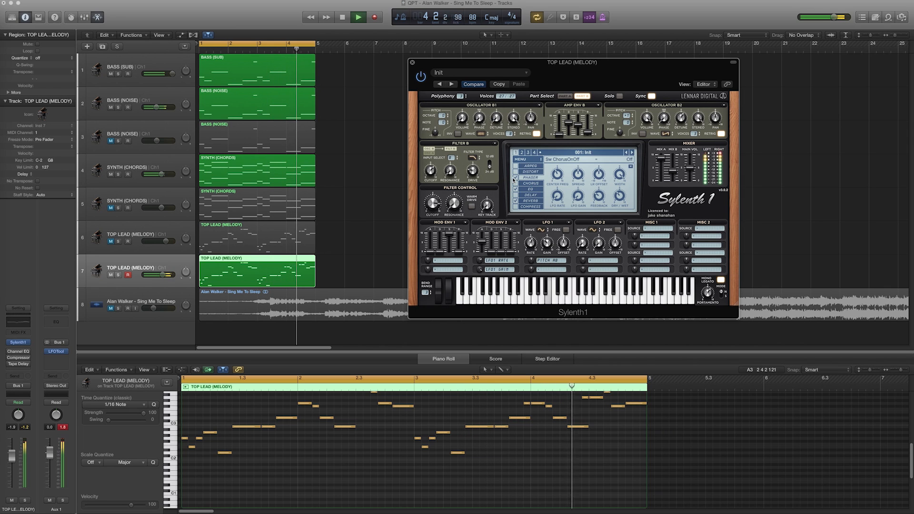
{"action": "key", "text": "space"}
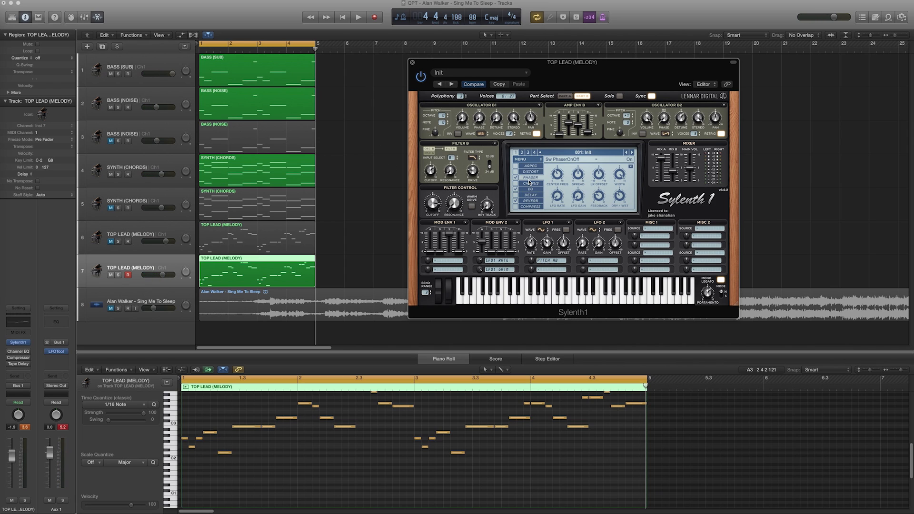
Step: Solo the Synth (Chords) track 4 to listen to its loop, then return to the full mix
{"action": "left_click", "coordinate": [139, 175]}
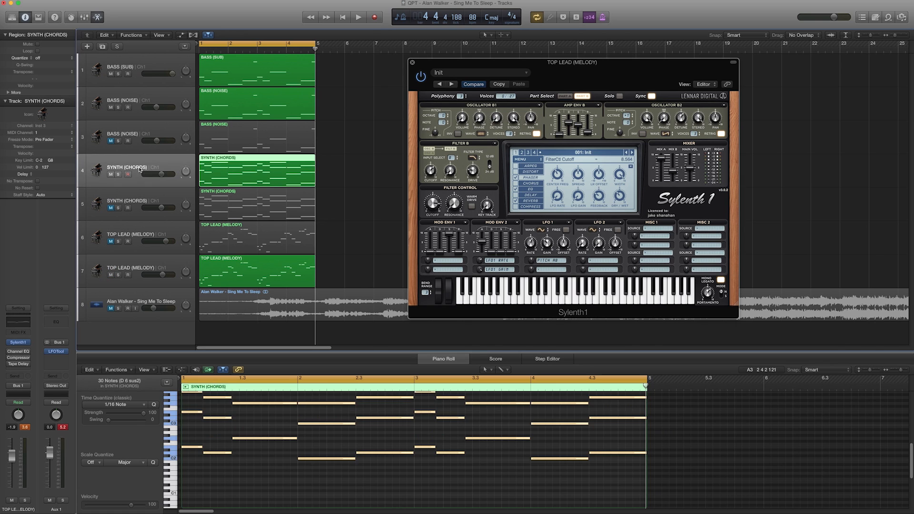
{"action": "left_click", "coordinate": [119, 175]}
{"action": "key", "text": "space"}
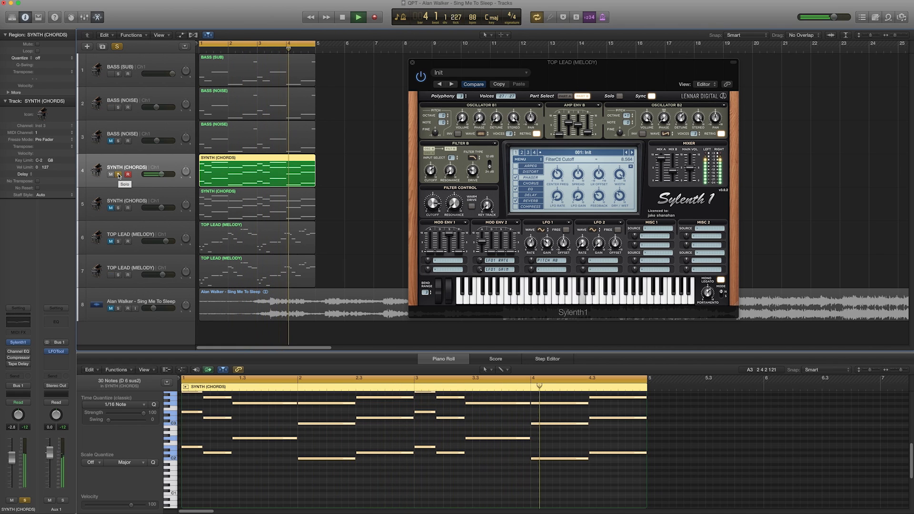
{"action": "left_click", "coordinate": [119, 175]}
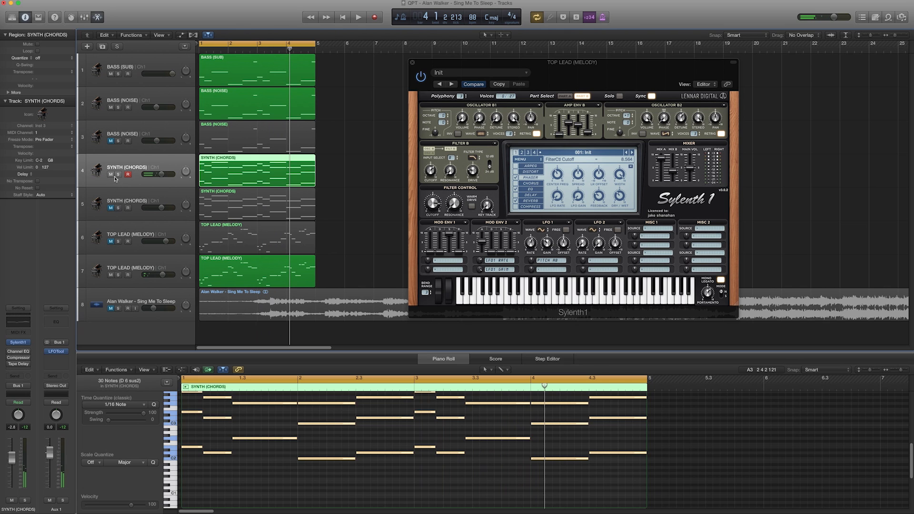
Step: Swap the audible chords from track 4 to track 5 and open track 5's Sylenth1 in place of the lead's plug-in window
{"action": "left_click", "coordinate": [112, 175]}
{"action": "left_click", "coordinate": [122, 209]}
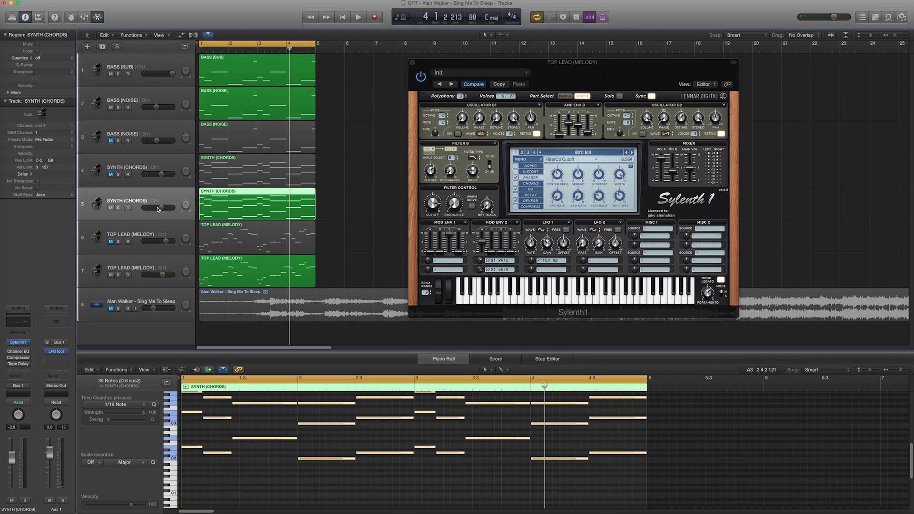
{"action": "left_click", "coordinate": [21, 344]}
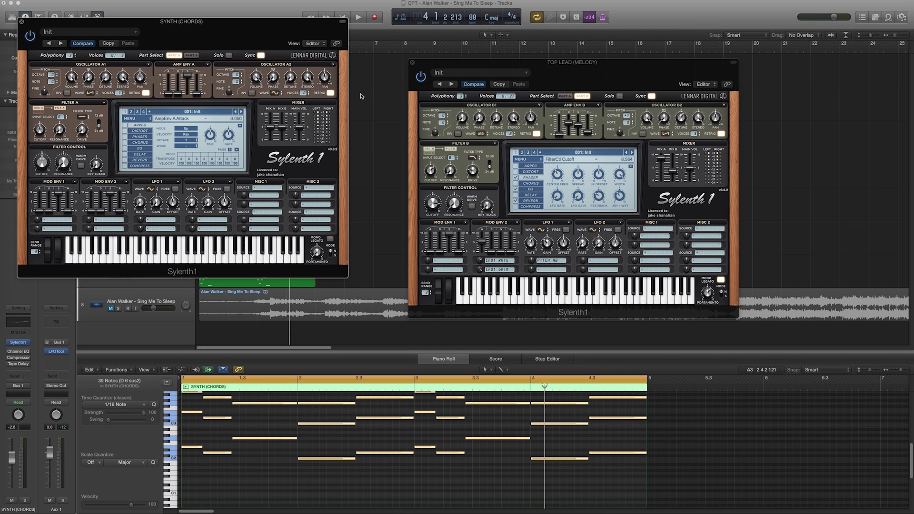
{"action": "left_click_drag", "start_coordinate": [261, 27], "coordinate": [703, 125]}
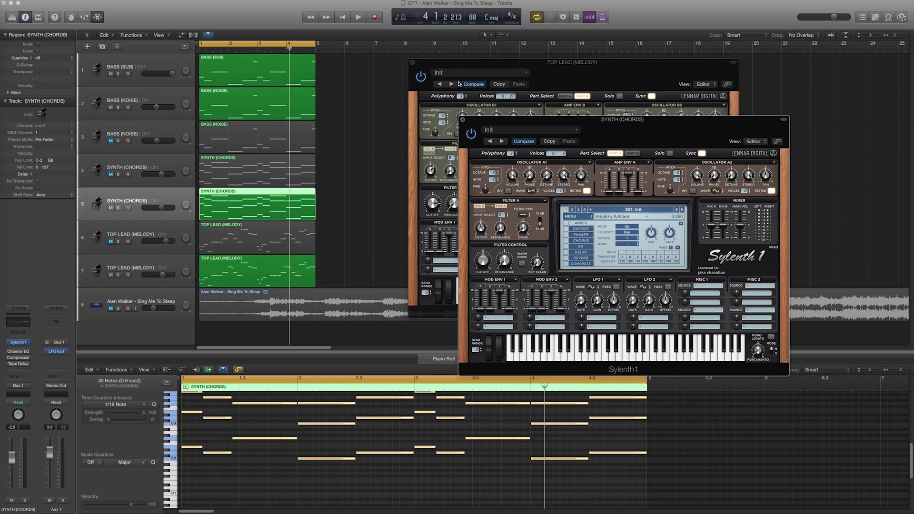
{"action": "left_click", "coordinate": [413, 63]}
{"action": "left_click_drag", "start_coordinate": [526, 121], "coordinate": [508, 76]}
Step: Solo the Synth (Chords) track 5 and audition its Init patch
{"action": "key", "text": "space"}
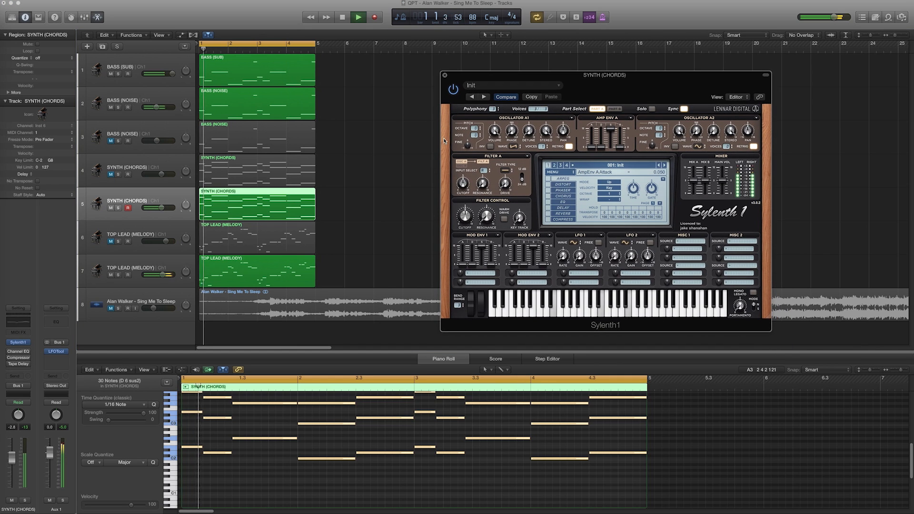
{"action": "left_click", "coordinate": [118, 208]}
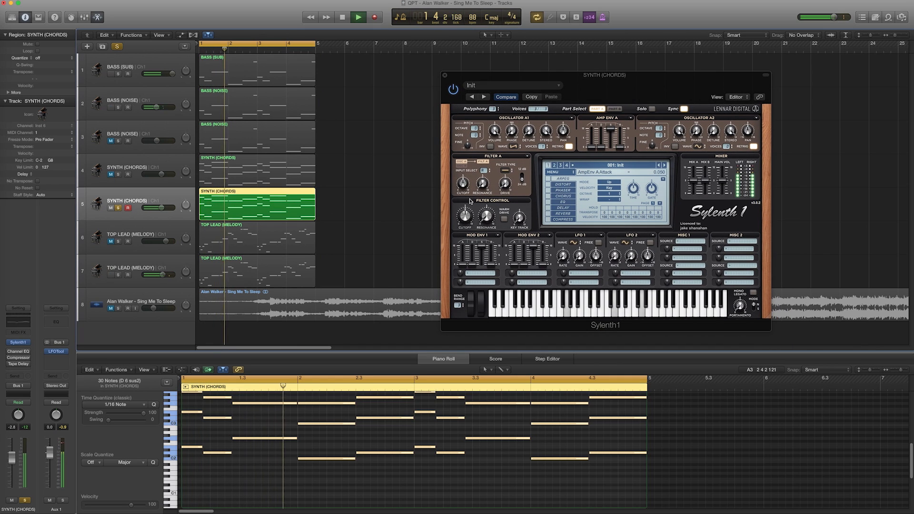
{"action": "key", "text": "space"}
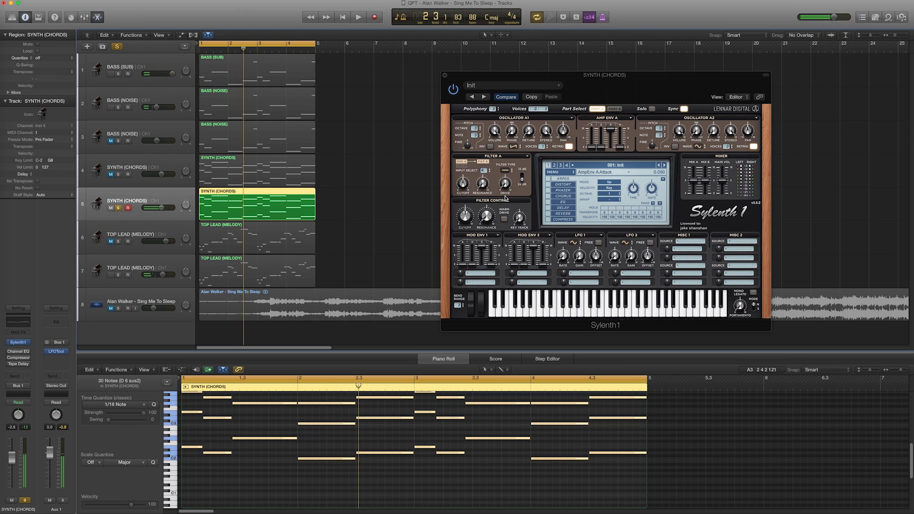
Step: Lower amp envelope A's sustain to about 8.8 and raise oscillator A2's voices while auditioning the chords
{"action": "left_click_drag", "start_coordinate": [608, 131], "coordinate": [612, 140]}
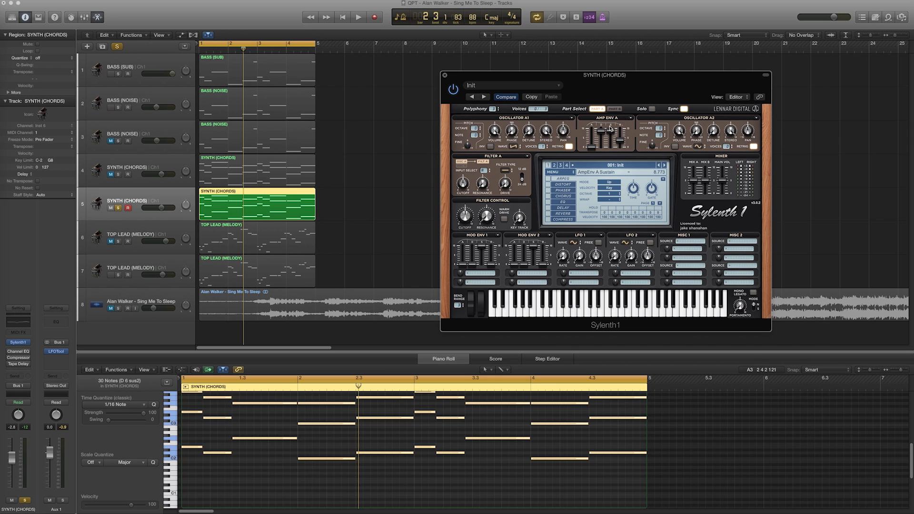
{"action": "key", "text": "space"}
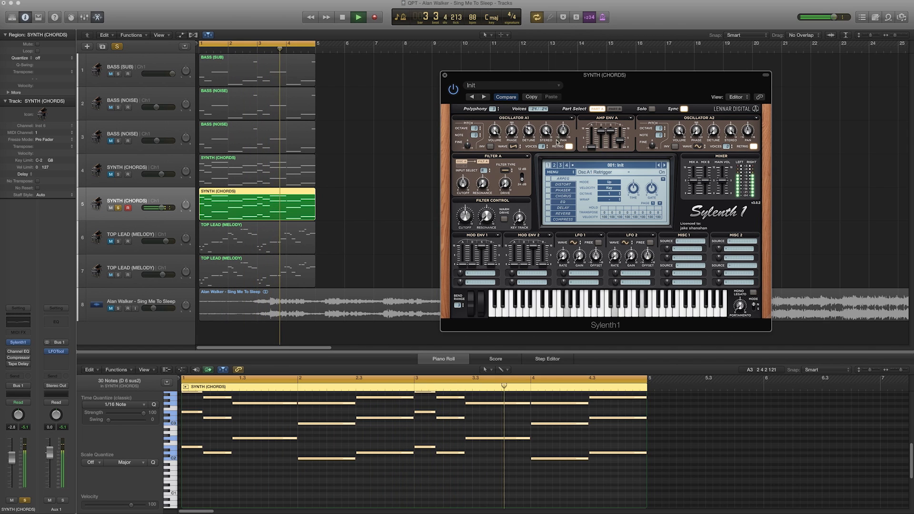
{"action": "key", "text": "space"}
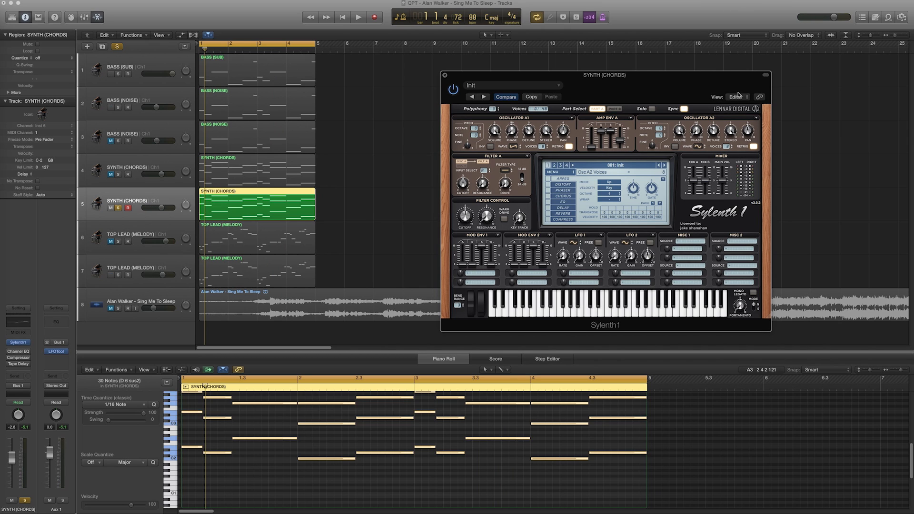
Step: Change oscillator A2's waveform from sine to saw while the chords loop
{"action": "key", "text": "space"}
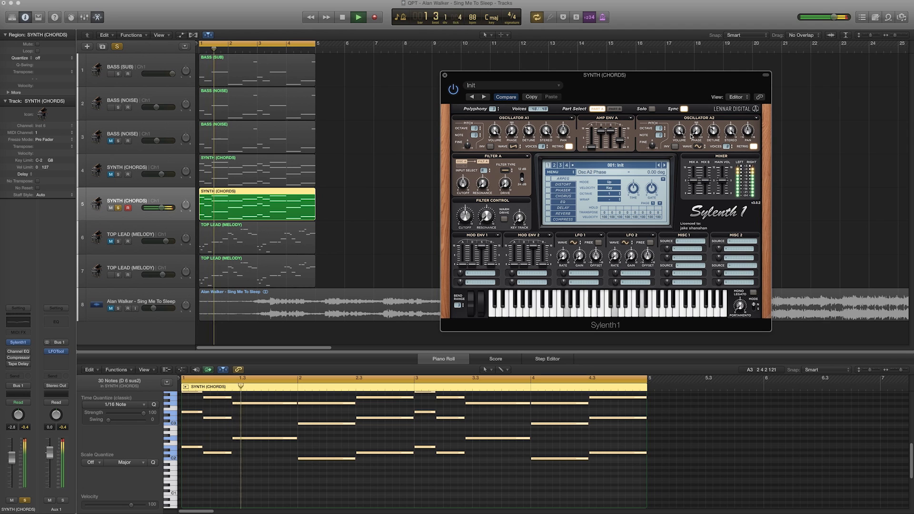
{"action": "left_click", "coordinate": [698, 147]}
{"action": "left_click", "coordinate": [705, 152]}
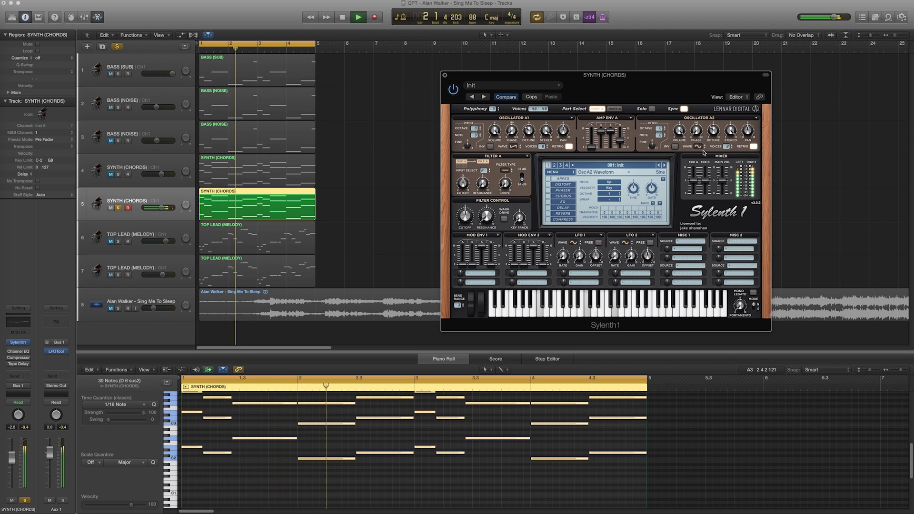
{"action": "left_click", "coordinate": [699, 147]}
{"action": "left_click", "coordinate": [707, 159]}
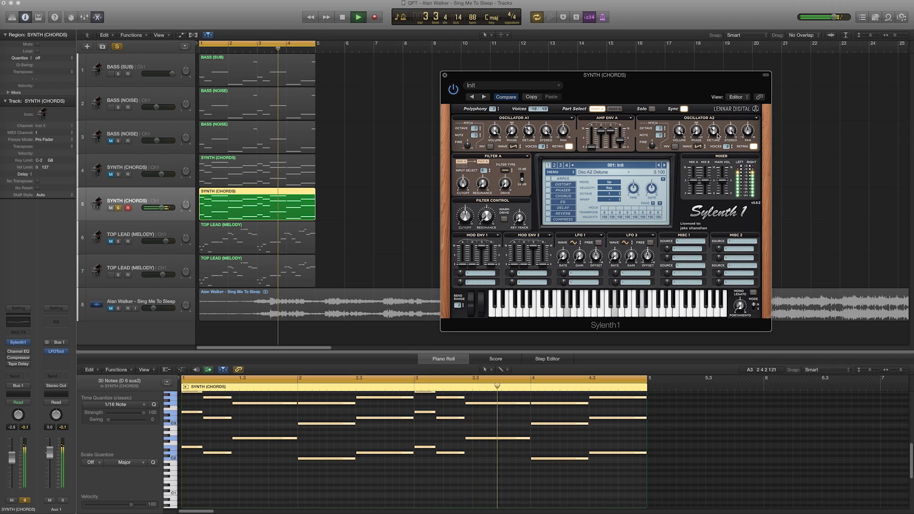
Step: Set filter A to Lowpass, adjust its drive and lower Mix A to about 2.2 while auditioning the chords
{"action": "key", "text": "space"}
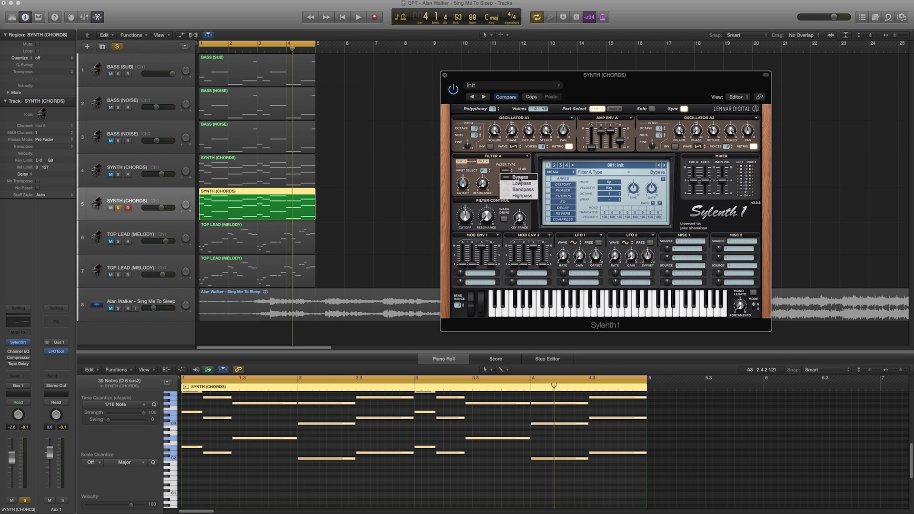
{"action": "key", "text": "space"}
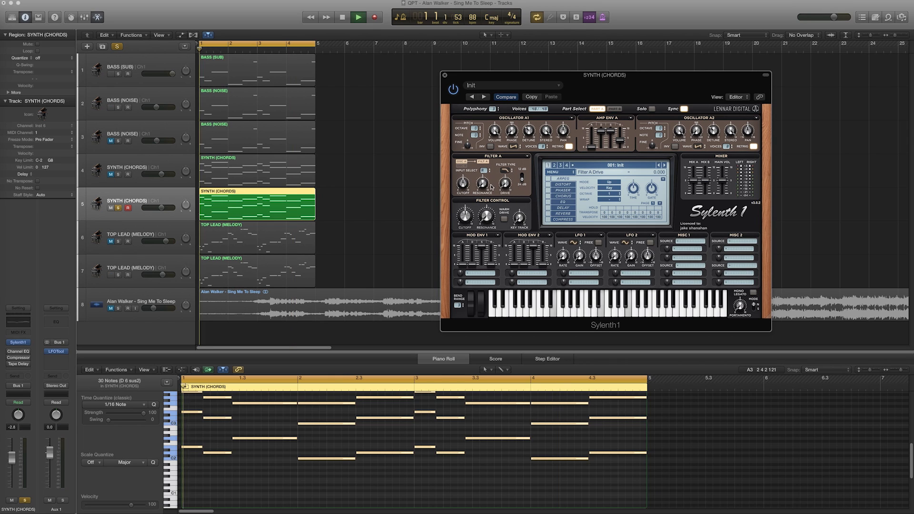
{"action": "left_click_drag", "start_coordinate": [506, 184], "coordinate": [508, 183]}
{"action": "key", "text": "space"}
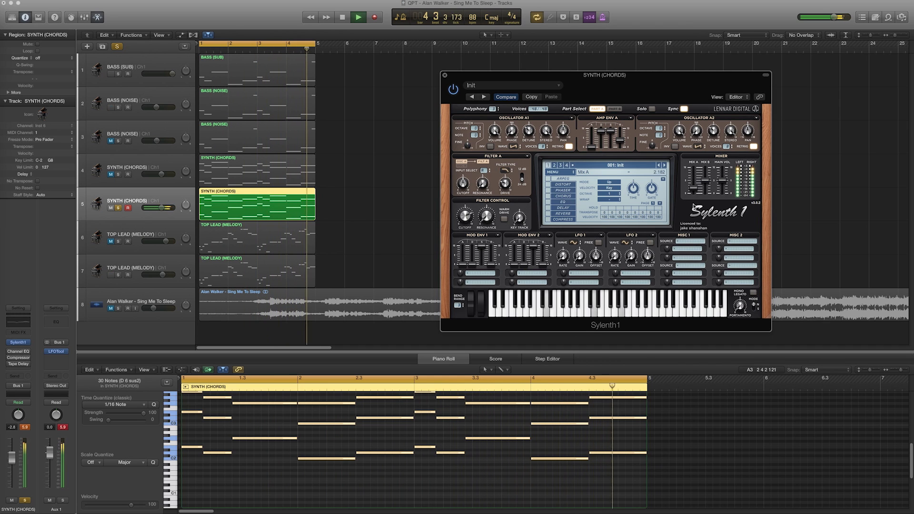
Step: Enable the EQ effect on the chords patch and open its settings
{"action": "key", "text": "space"}
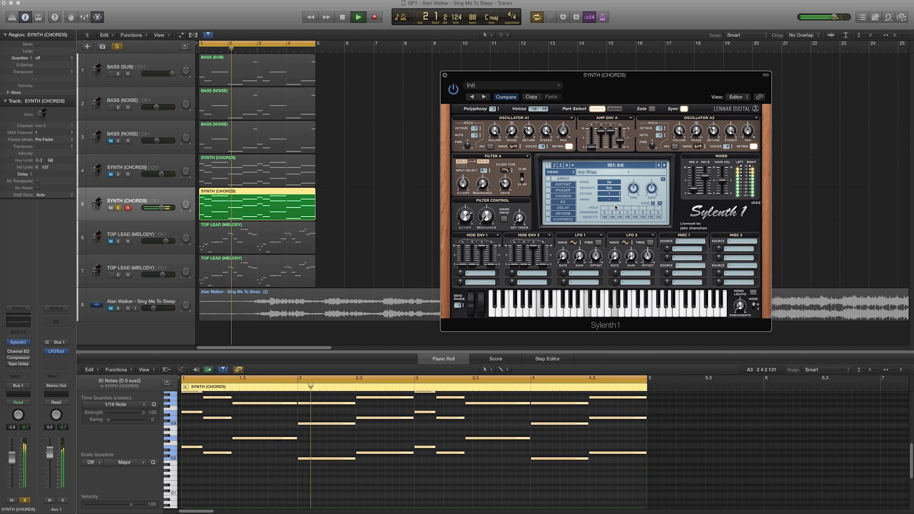
{"action": "key", "text": "space"}
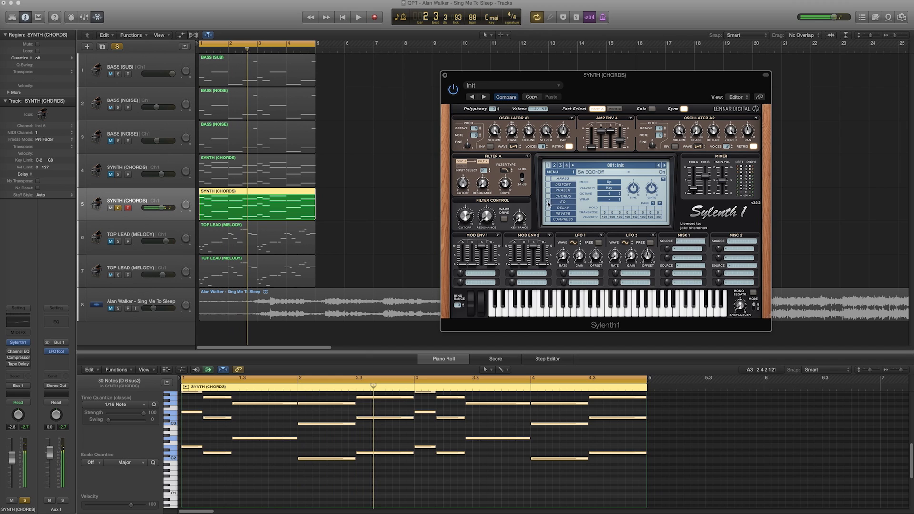
{"action": "left_click", "coordinate": [561, 206]}
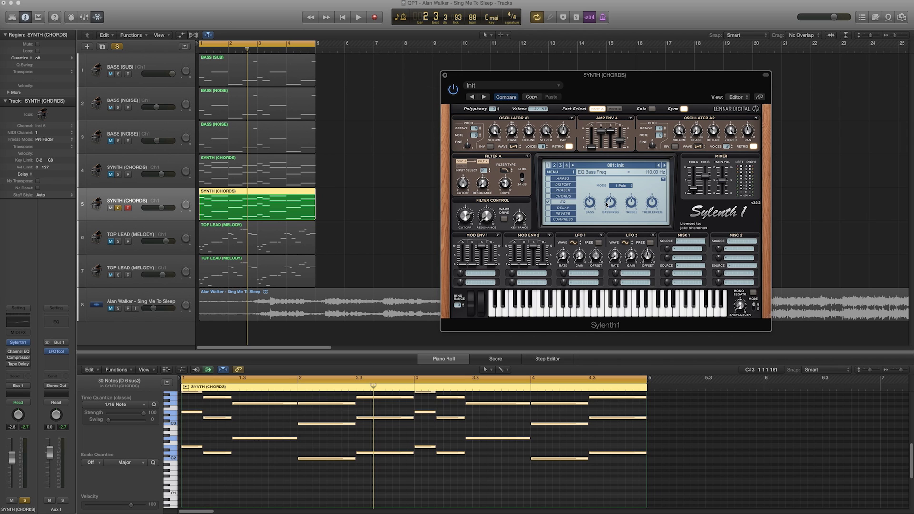
Step: Raise the EQ treble while auditioning the chords and enable the Reverb effect
{"action": "key", "text": "space"}
{"action": "left_click_drag", "start_coordinate": [631, 203], "coordinate": [636, 181]}
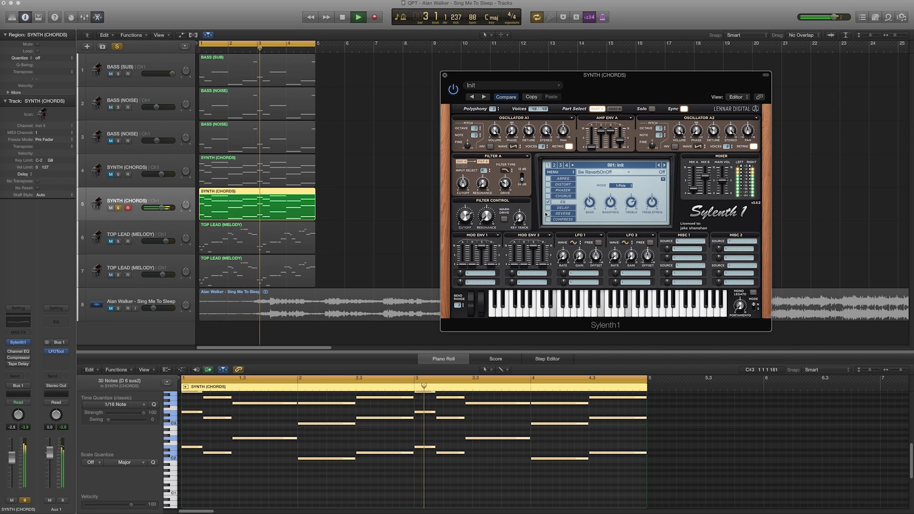
{"action": "left_click", "coordinate": [568, 214]}
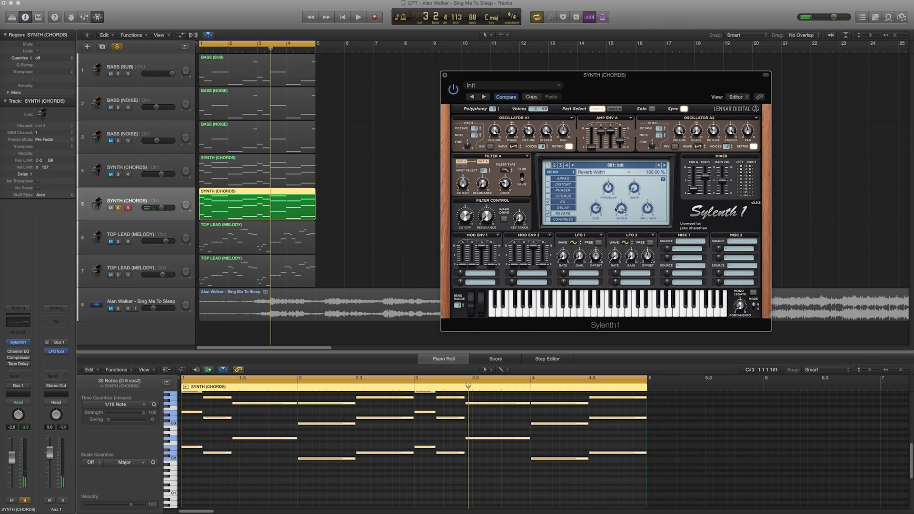
Step: Lower the reverb dry/wet to about 40.7% and audition the chords with it
{"action": "key", "text": "space"}
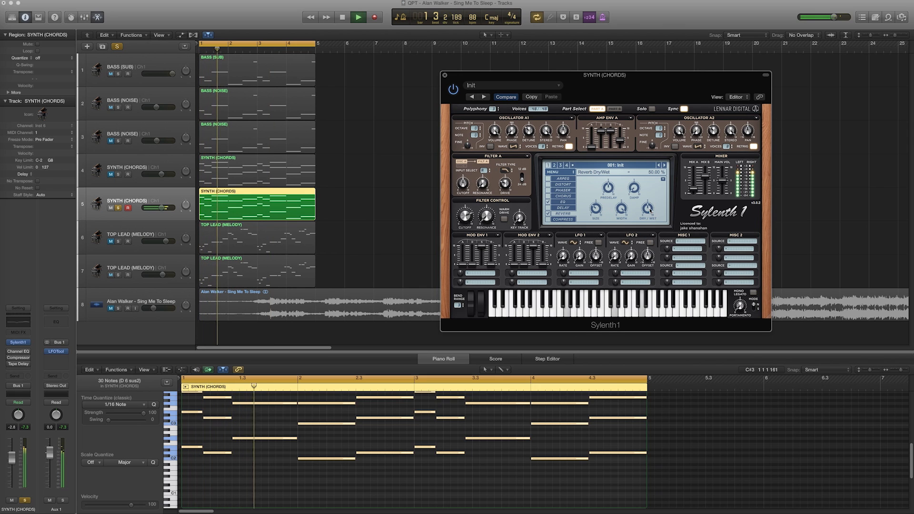
{"action": "left_click_drag", "start_coordinate": [650, 211], "coordinate": [649, 216]}
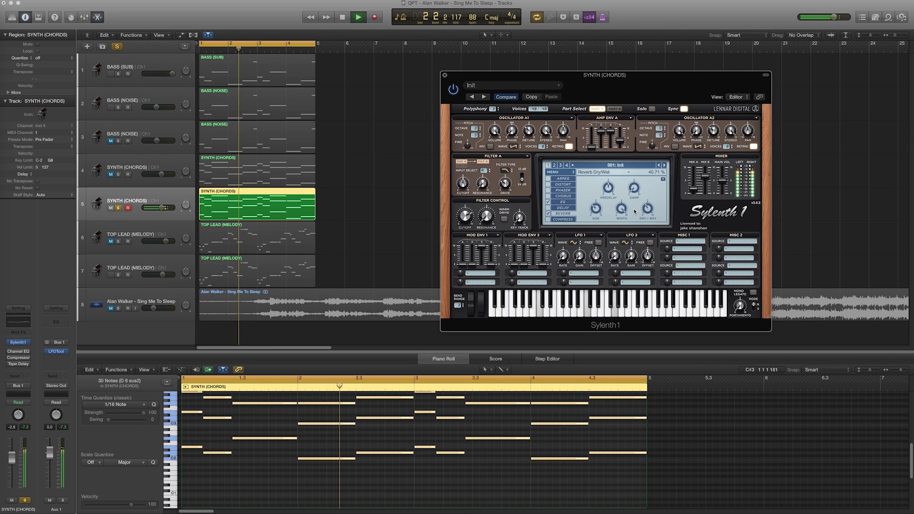
{"action": "key", "text": "space"}
{"action": "mouse_move", "coordinate": [610, 187]}
{"action": "key", "text": "space"}
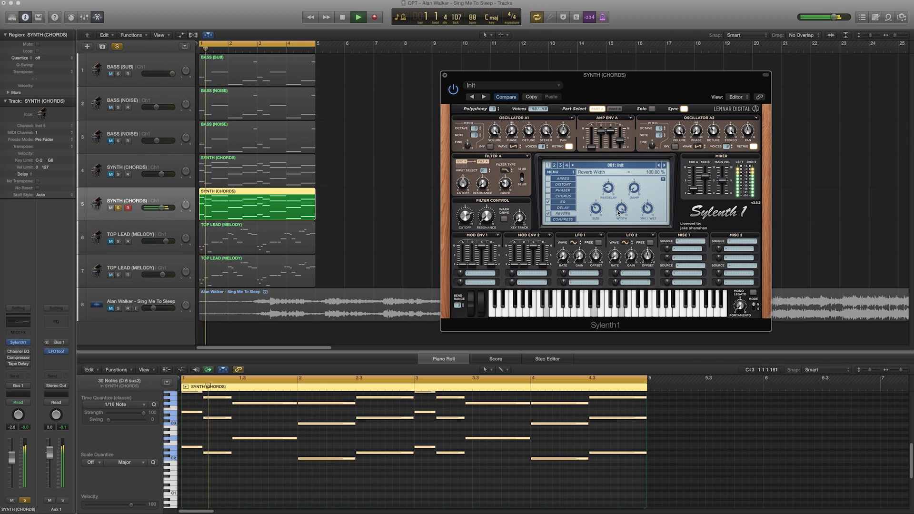
{"action": "mouse_move", "coordinate": [618, 214]}
{"action": "key", "text": "space"}
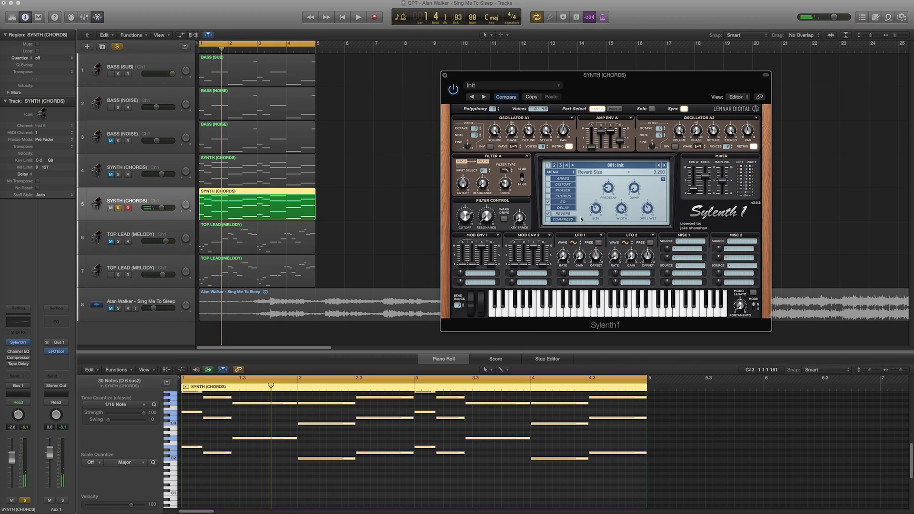
Step: Switch the chords patch to part B and set oscillator B1's waveform to Noise
{"action": "left_click", "coordinate": [615, 109]}
{"action": "key", "text": "space"}
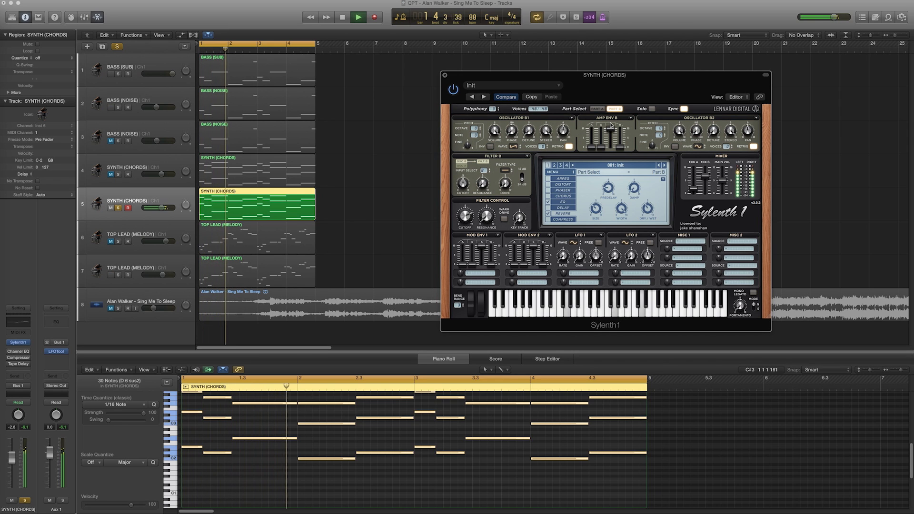
{"action": "left_click", "coordinate": [515, 148]}
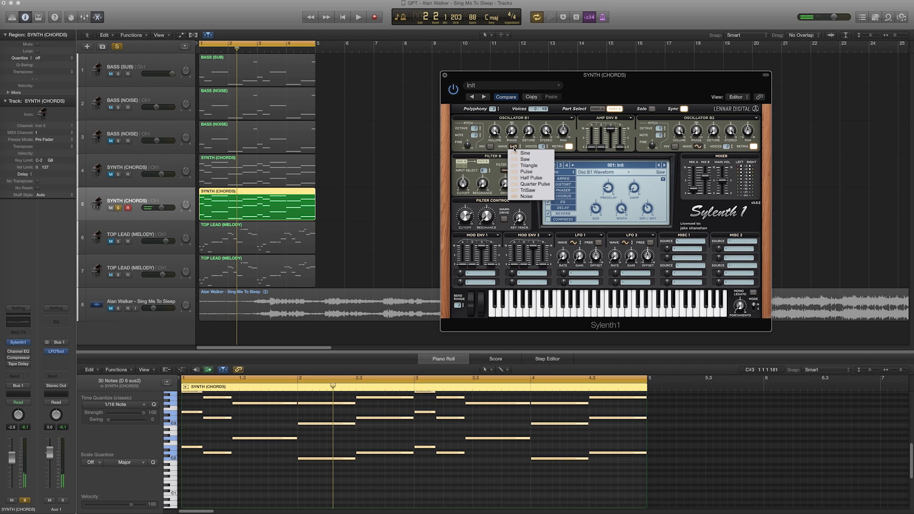
{"action": "left_click", "coordinate": [524, 196]}
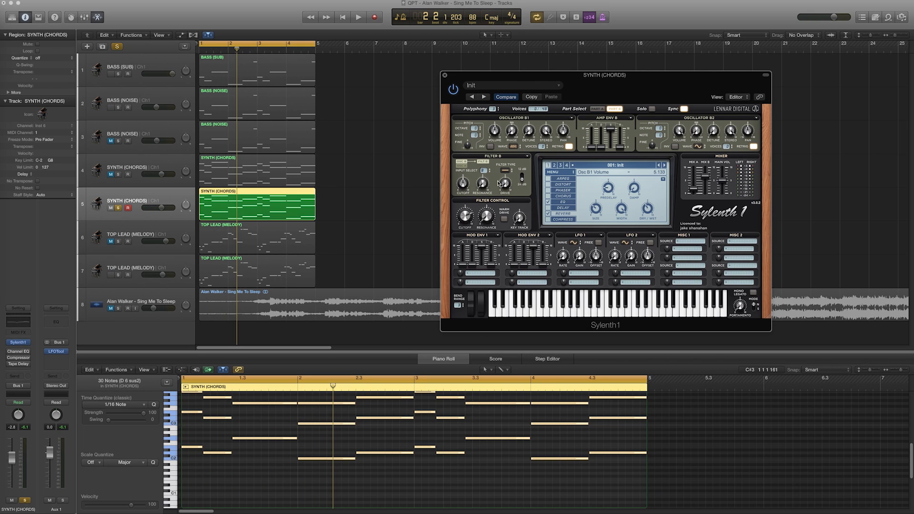
Step: Raise Mix B to about 7.0 and amp envelope B's release to about 2.9 while auditioning the chords
{"action": "key", "text": "space"}
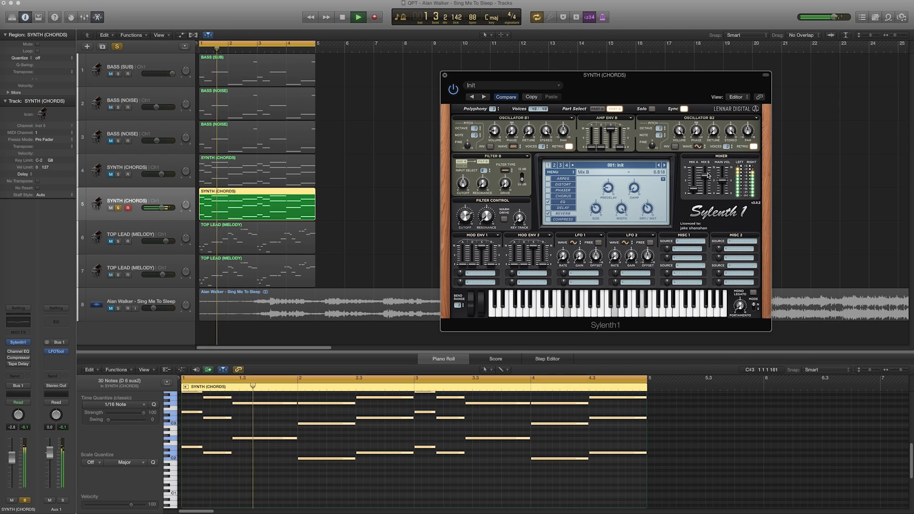
{"action": "left_click_drag", "start_coordinate": [706, 177], "coordinate": [706, 172]}
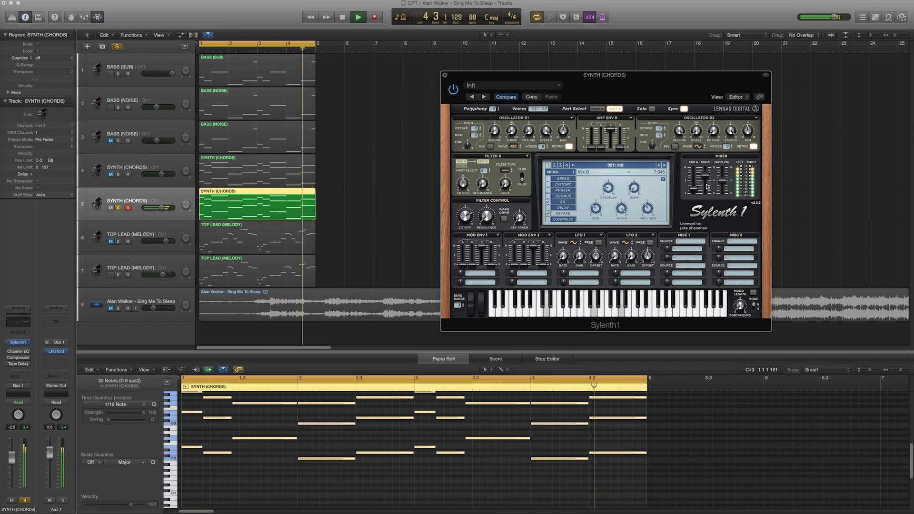
{"action": "key", "text": "space"}
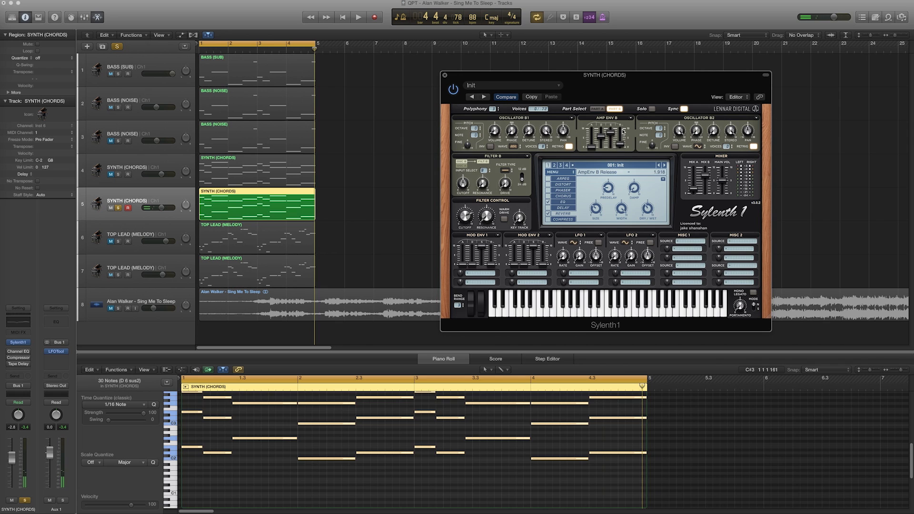
{"action": "key", "text": "space"}
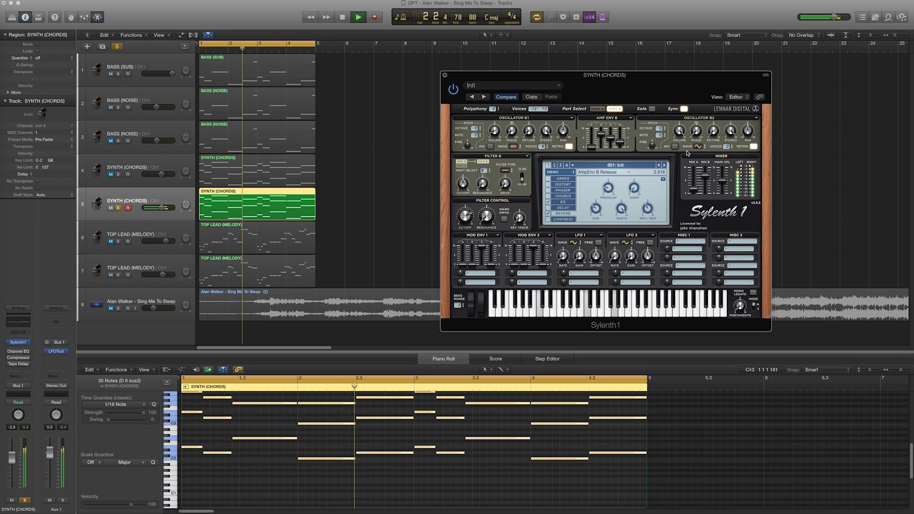
Step: Set oscillator B2's waveform to Saw and raise its voices
{"action": "left_click", "coordinate": [701, 148]}
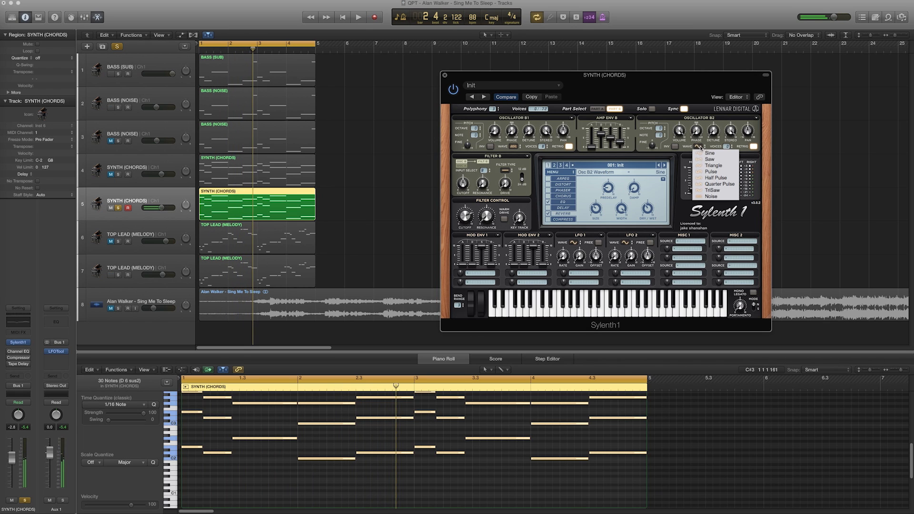
{"action": "left_click", "coordinate": [704, 160]}
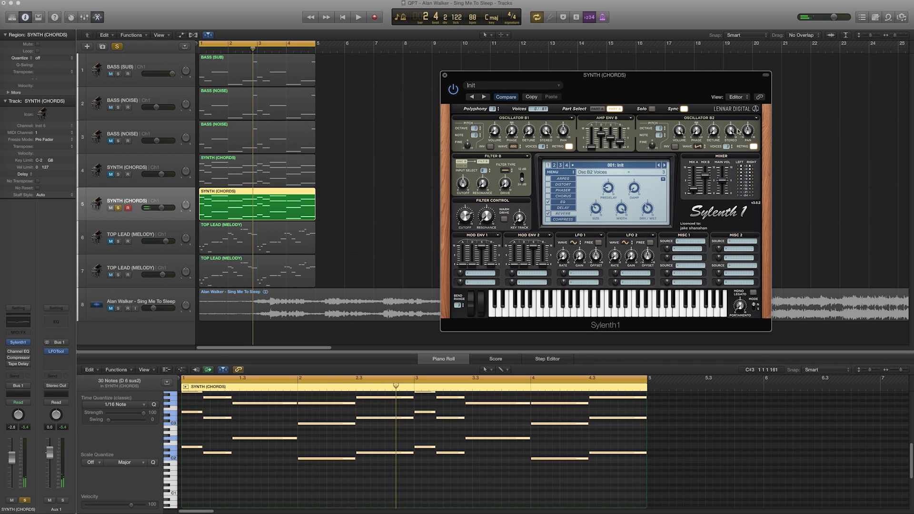
{"action": "key", "text": "space"}
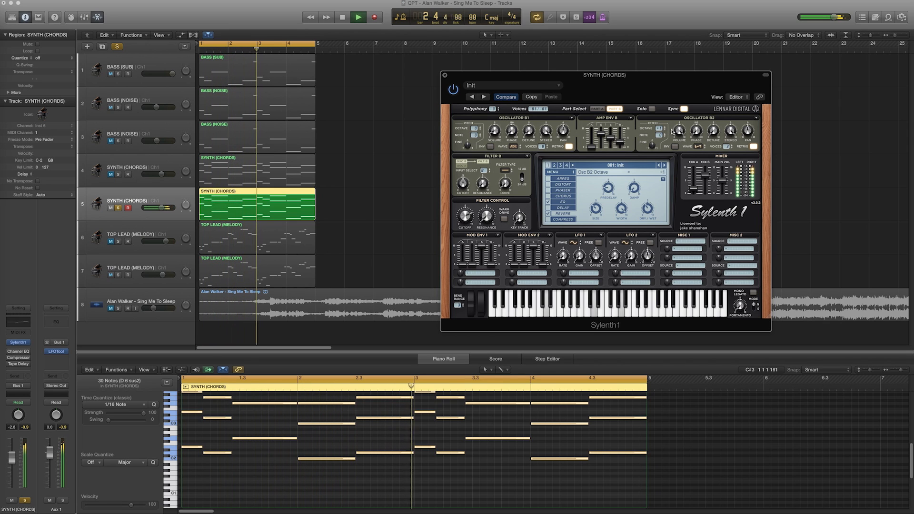
Step: Lower oscillator B2's volume to about 0.67 and set the filter control cutoff to about 7.6
{"action": "left_click_drag", "start_coordinate": [678, 131], "coordinate": [676, 234]}
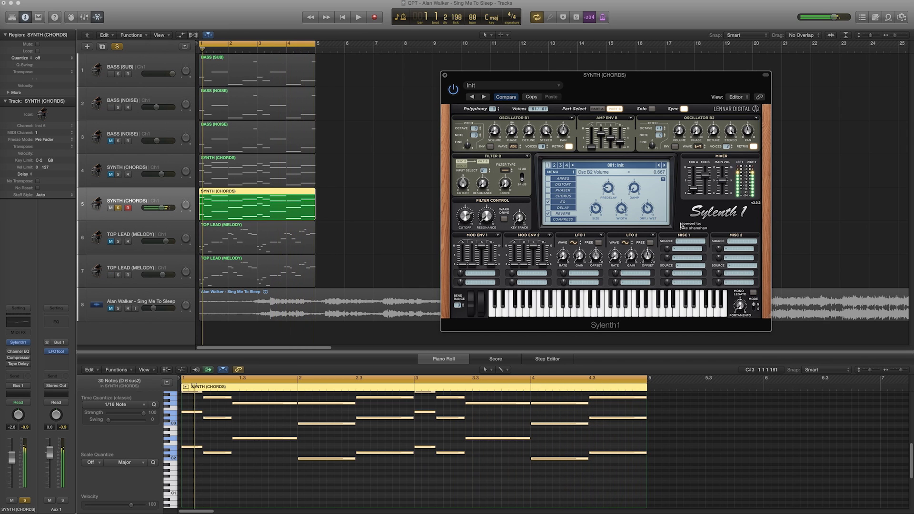
{"action": "left_click", "coordinate": [467, 216]}
{"action": "key", "text": "space"}
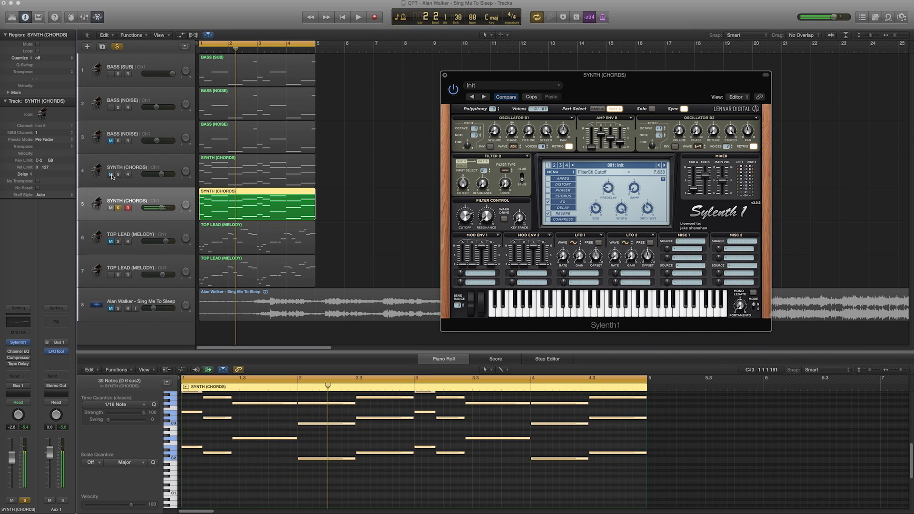
Step: Unsolo the SYNTH (CHORDS) track and lower its volume to -3.4 dB while the full mix plays
{"action": "left_click", "coordinate": [117, 198]}
{"action": "left_click", "coordinate": [118, 208]}
{"action": "key", "text": "space"}
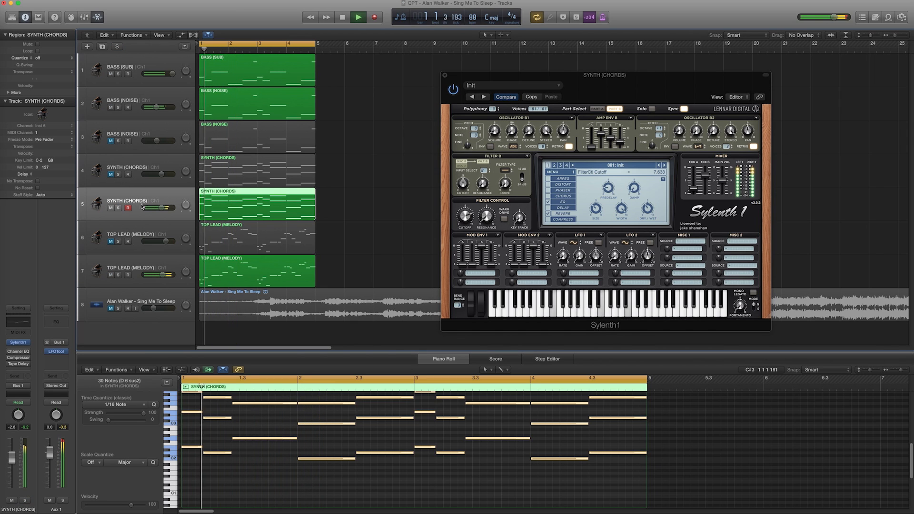
{"action": "left_click_drag", "start_coordinate": [162, 208], "coordinate": [160, 208]}
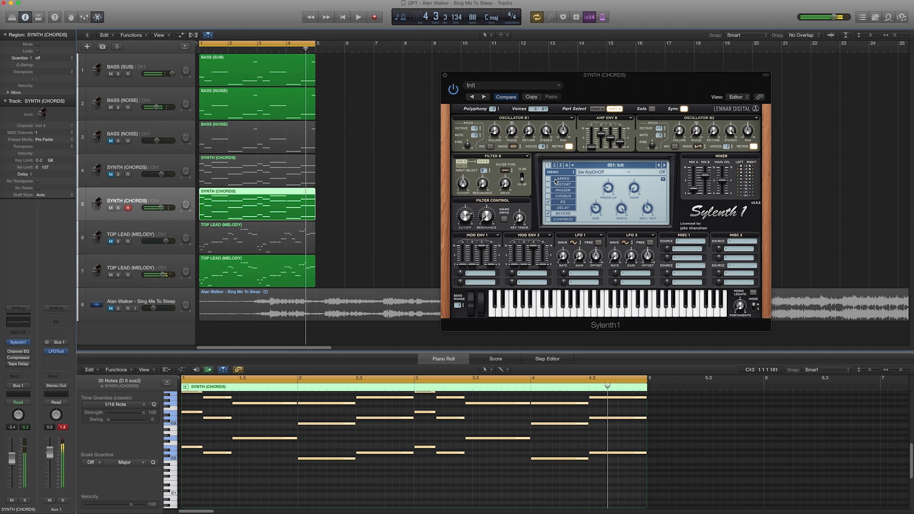
Step: Show part A of the chords patch and select the BASS (NOISE) track 2
{"action": "left_click", "coordinate": [599, 109]}
{"action": "left_click_drag", "start_coordinate": [616, 80], "coordinate": [636, 50]}
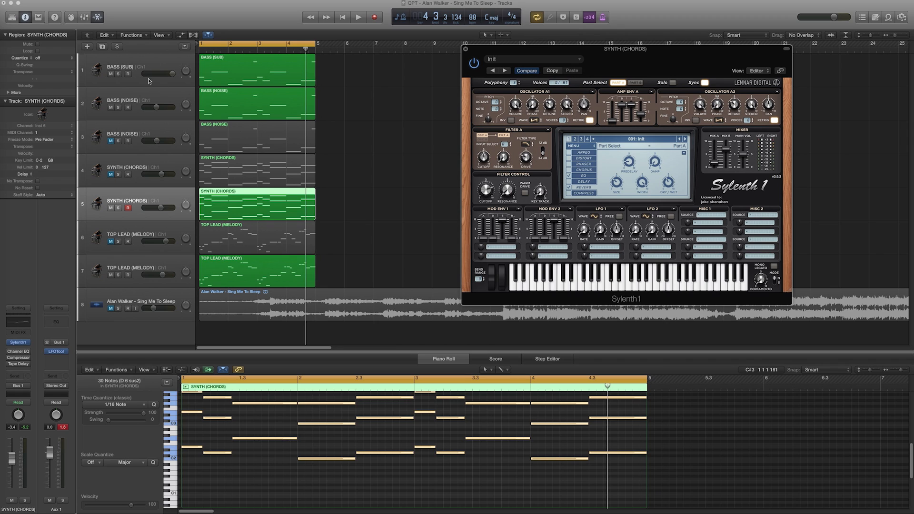
{"action": "mouse_move", "coordinate": [145, 100]}
{"action": "left_mouse_down"}
{"action": "mouse_move", "coordinate": [164, 177]}
{"action": "mouse_move", "coordinate": [160, 111]}
{"action": "left_mouse_up"}
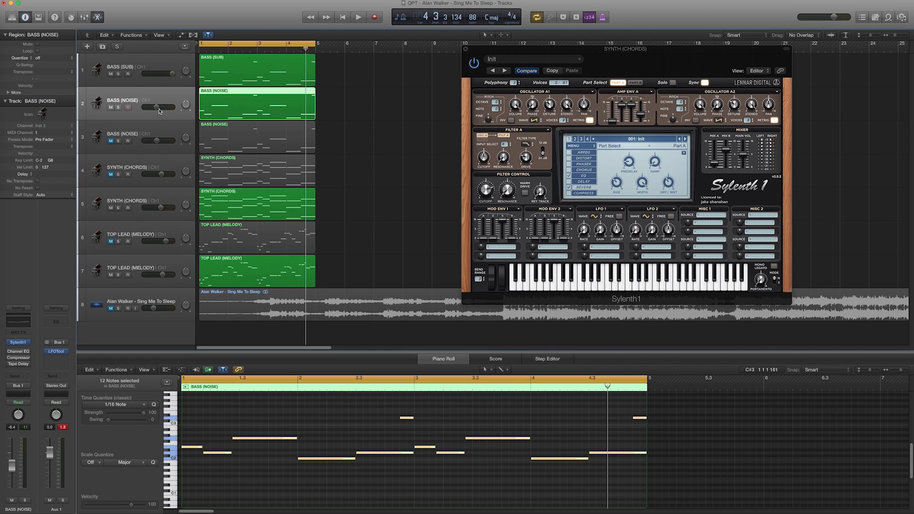
Step: Solo the BASS (NOISE) track 3 and open its Sylenth1 instrument
{"action": "left_click", "coordinate": [142, 128]}
{"action": "left_click", "coordinate": [119, 141]}
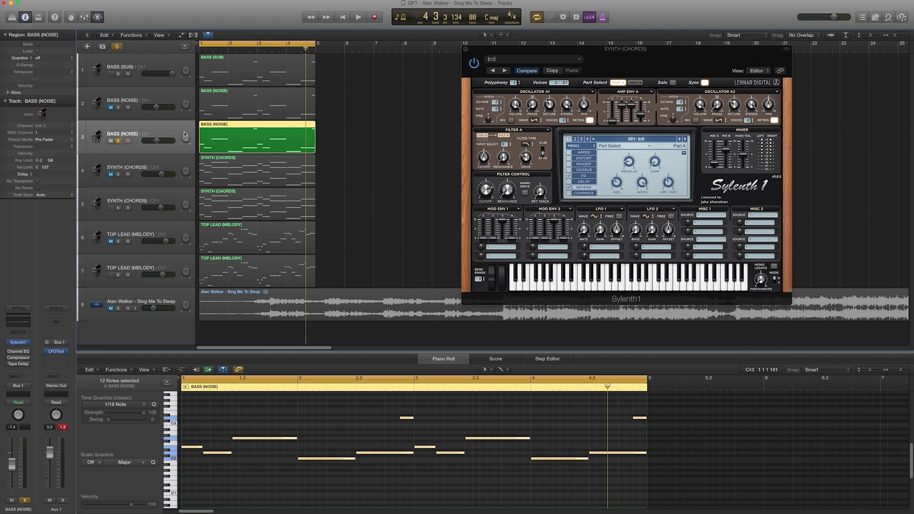
{"action": "left_click", "coordinate": [20, 342]}
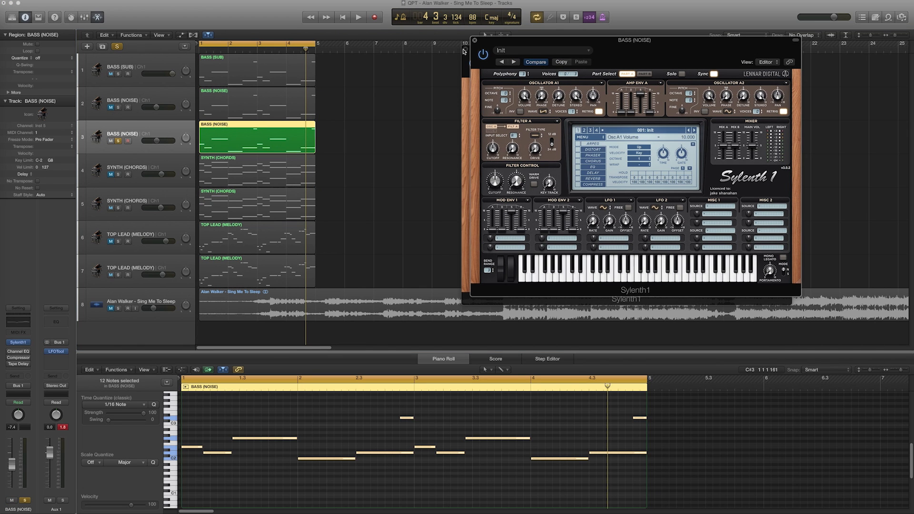
{"action": "left_click_drag", "start_coordinate": [507, 42], "coordinate": [462, 95]}
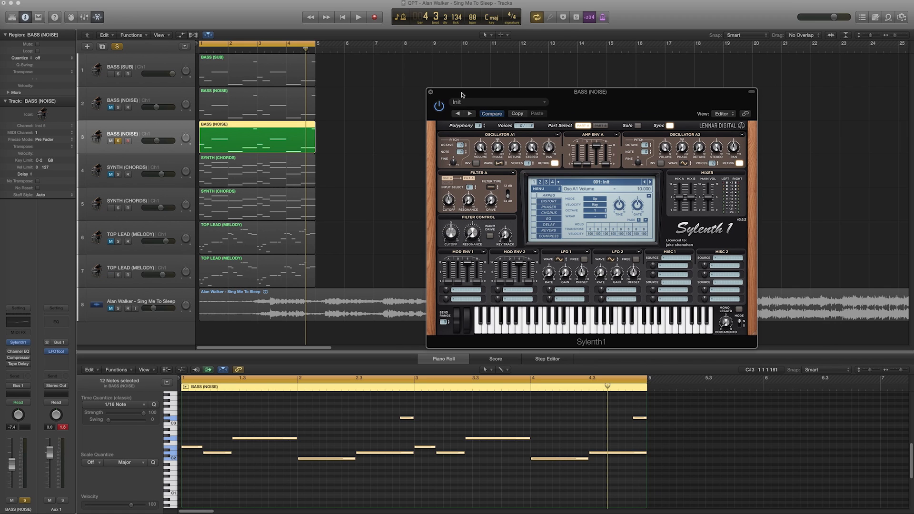
Step: Audition the bass notes with the Init patch and position the synth window for editing
{"action": "key", "text": "space"}
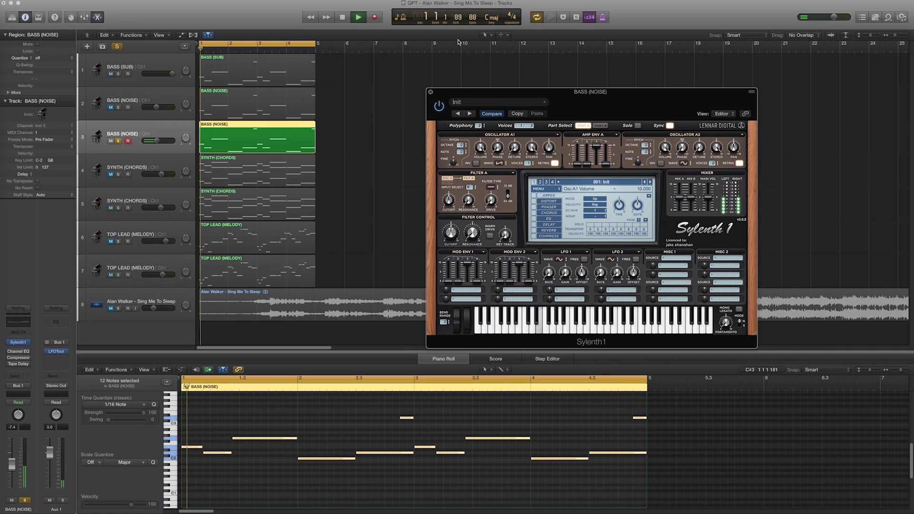
{"action": "left_click_drag", "start_coordinate": [610, 89], "coordinate": [594, 76]}
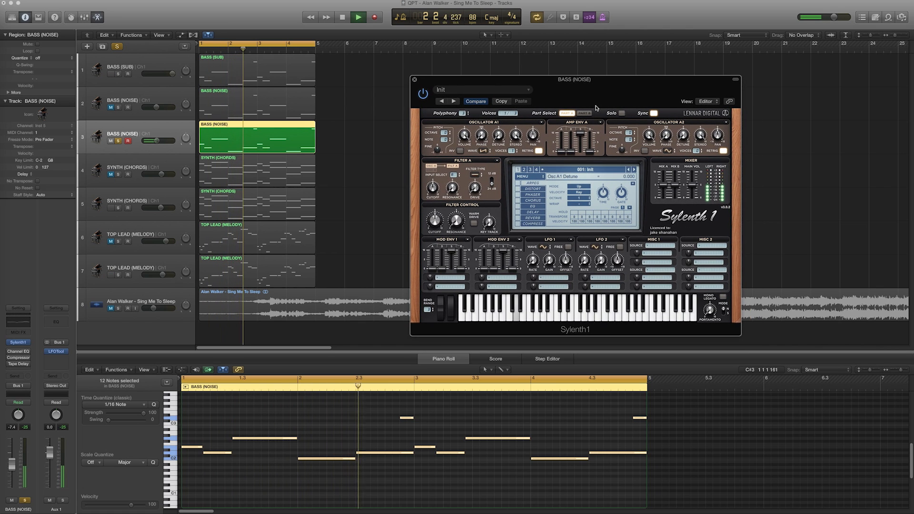
{"action": "key", "text": "space"}
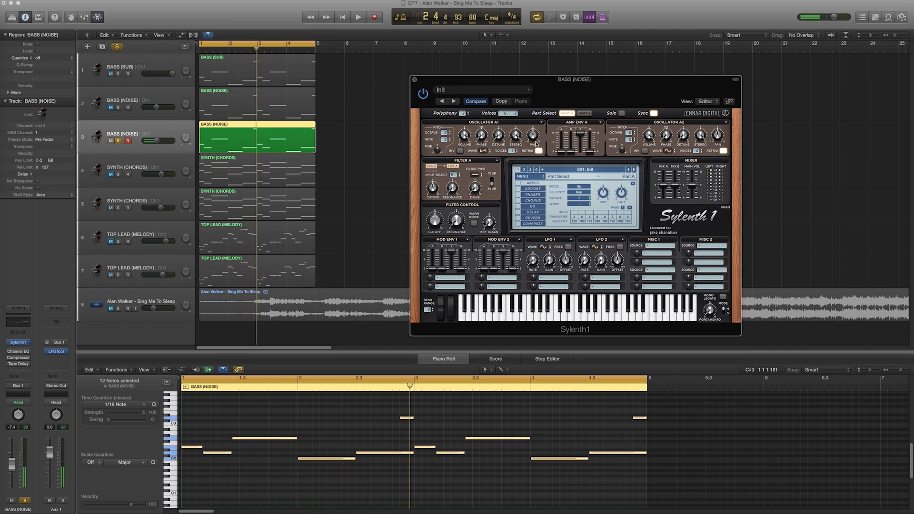
{"action": "left_click_drag", "start_coordinate": [594, 86], "coordinate": [646, 90]}
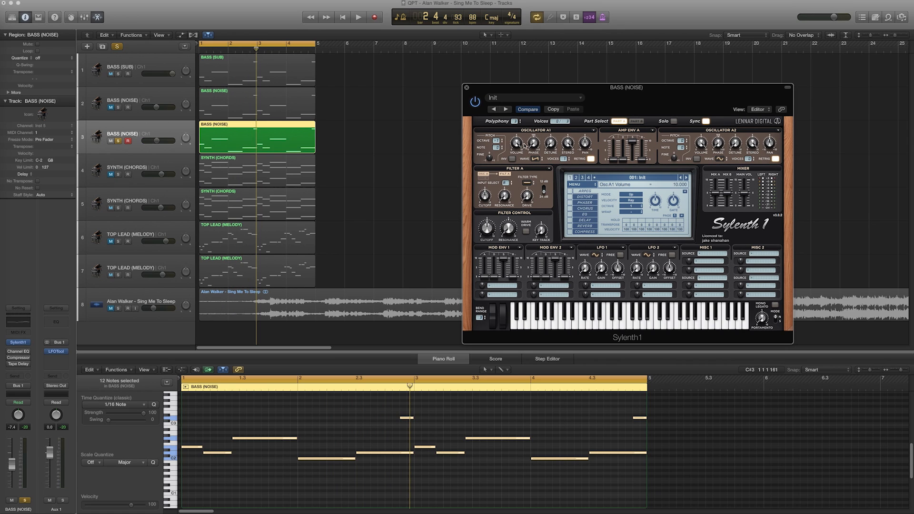
Step: Raise oscillator A1's phase to about 68 degrees while the bass loops
{"action": "key", "text": "space"}
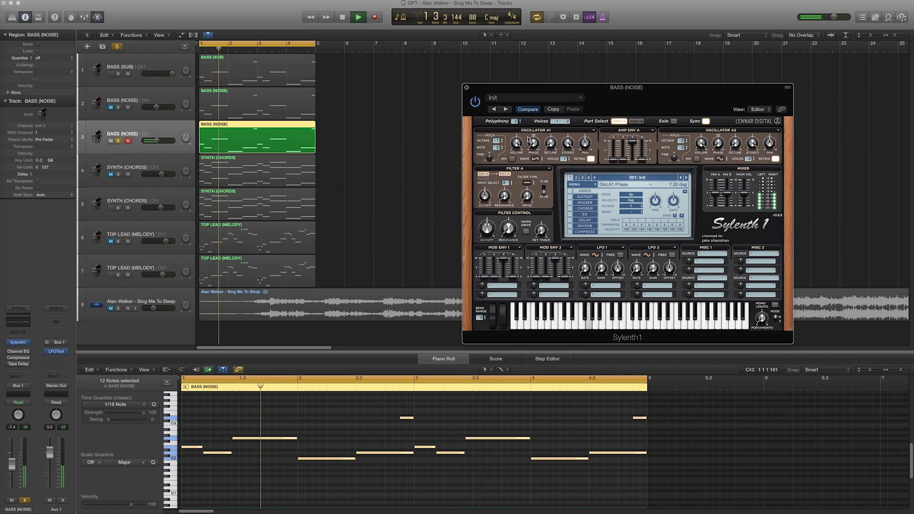
{"action": "left_click_drag", "start_coordinate": [528, 137], "coordinate": [530, 123]}
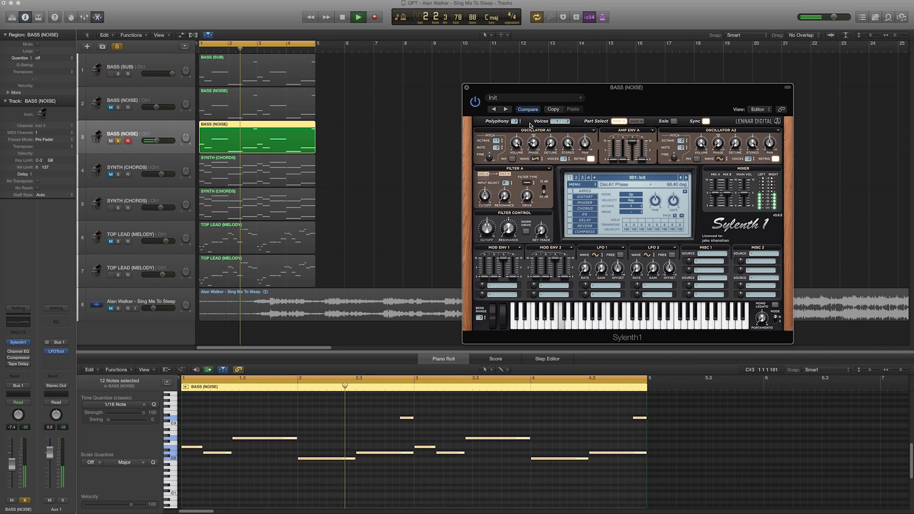
{"action": "key", "text": "space"}
{"action": "left_click_drag", "start_coordinate": [739, 89], "coordinate": [708, 79]}
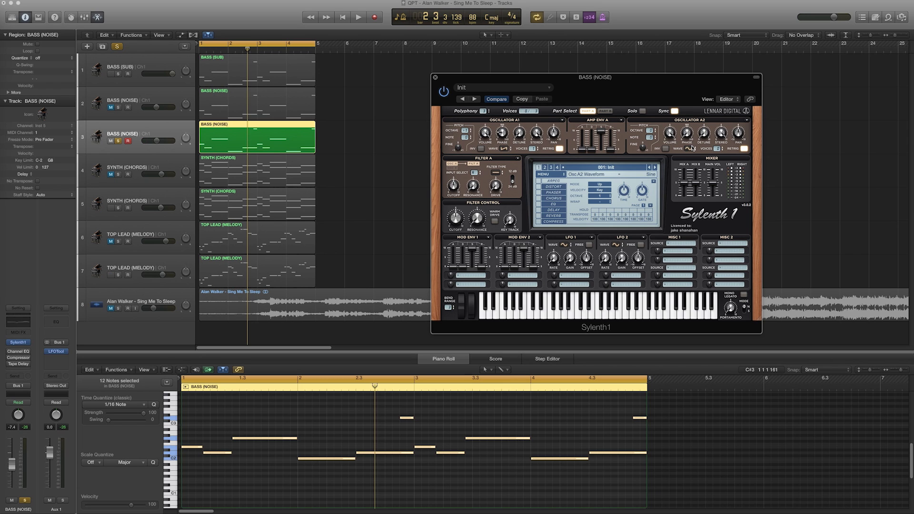
Step: Change oscillator A2's waveform from sine to saw and raise its voices in the bass patch
{"action": "left_click", "coordinate": [690, 149]}
{"action": "left_click", "coordinate": [698, 163]}
{"action": "left_click_drag", "start_coordinate": [718, 151], "coordinate": [725, 122]}
Step: Raise oscillator A2's phase while auditioning the bass
{"action": "key", "text": "space"}
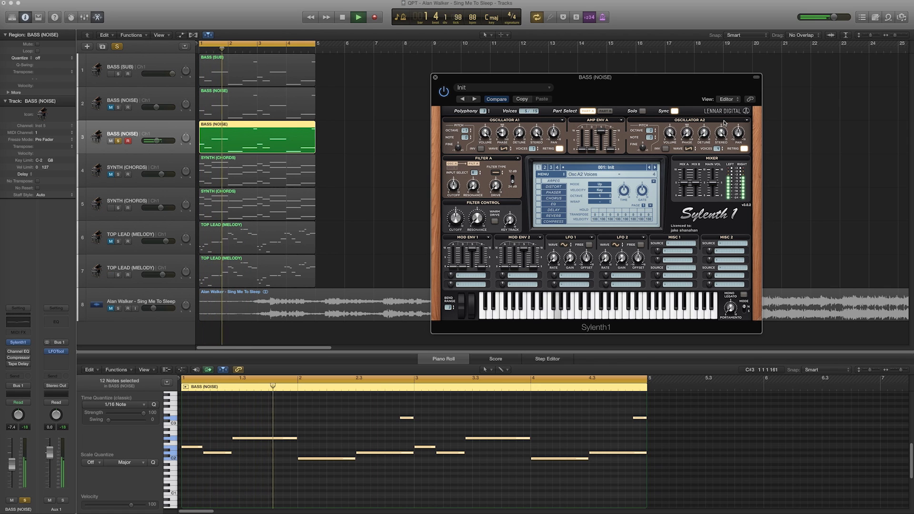
{"action": "left_click_drag", "start_coordinate": [688, 134], "coordinate": [687, 112]}
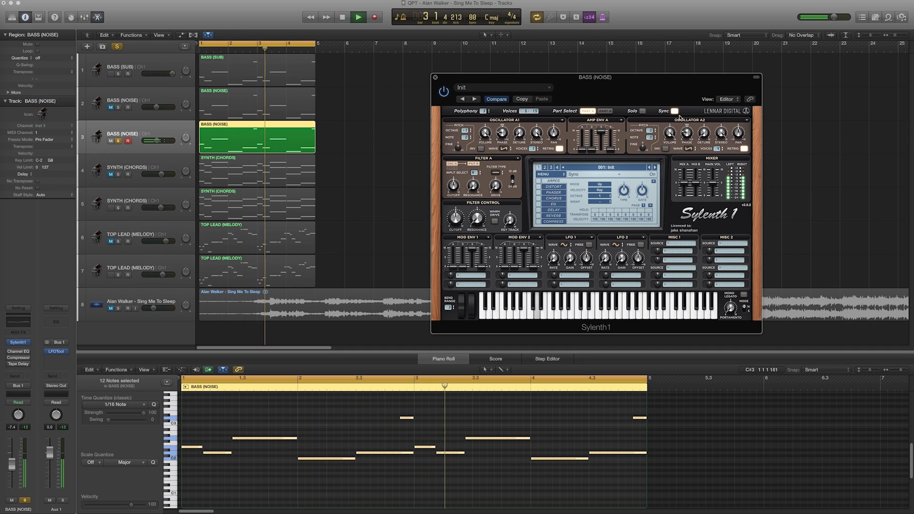
{"action": "key", "text": "space"}
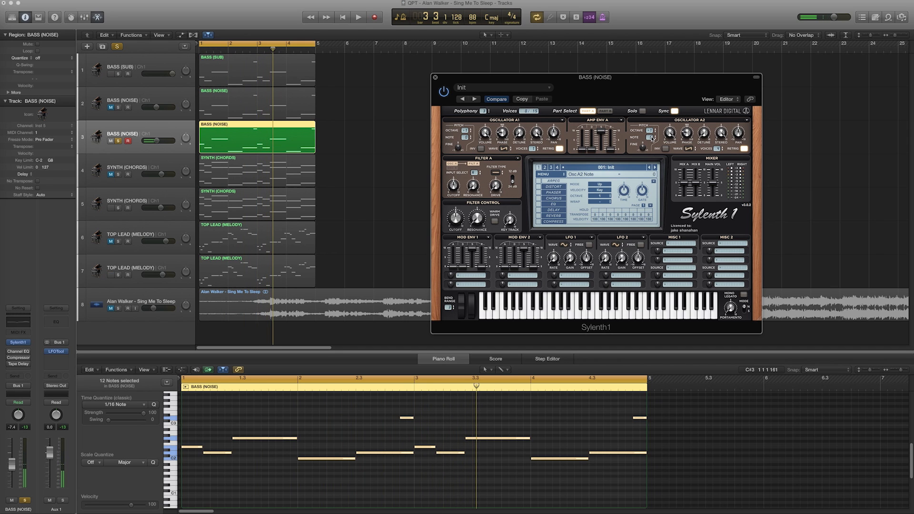
Step: Lower the soloed BASS (NOISE) track's volume to -15.6 dB while the bass loop plays
{"action": "key", "text": "space"}
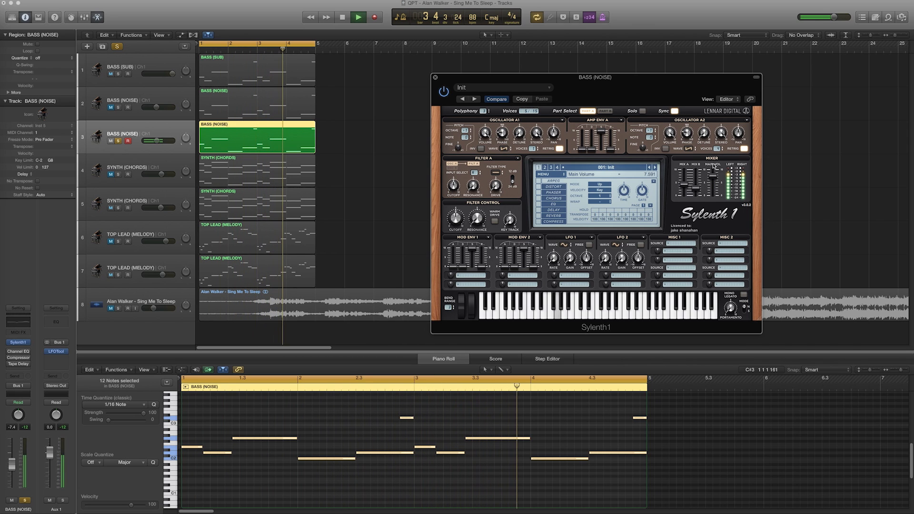
{"action": "left_click_drag", "start_coordinate": [157, 141], "coordinate": [269, 160]}
{"action": "key", "text": "space"}
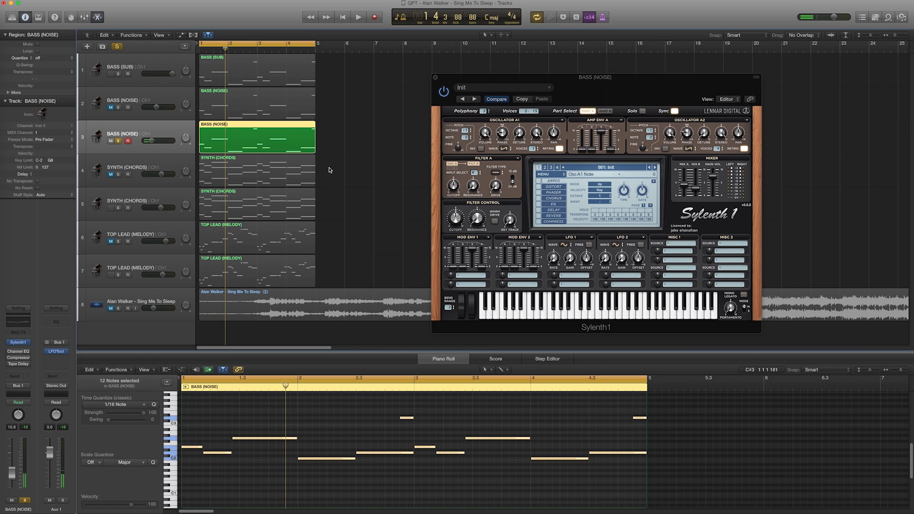
Step: Take Filter A out of bypass, raise its drive to about 2.8 and set its cutoff to about 3.6
{"action": "left_click", "coordinate": [458, 195]}
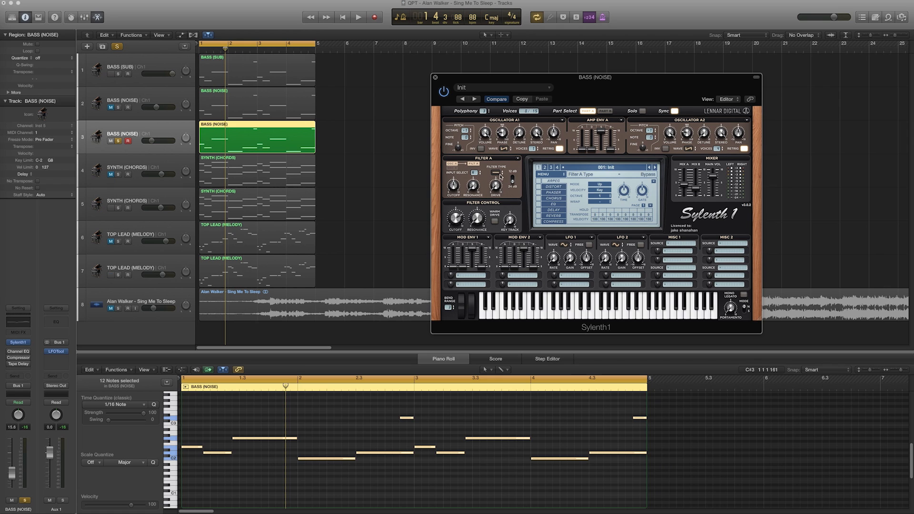
{"action": "key", "text": "space"}
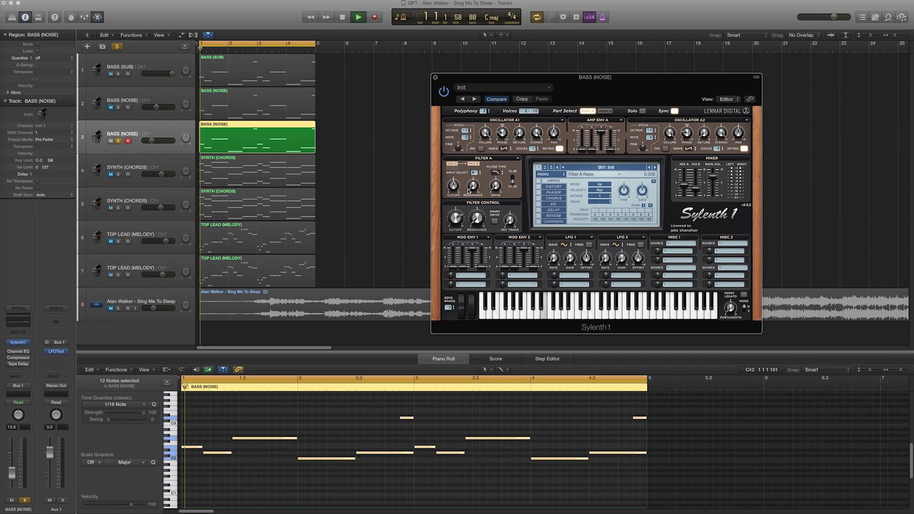
{"action": "left_click_drag", "start_coordinate": [496, 186], "coordinate": [497, 162]}
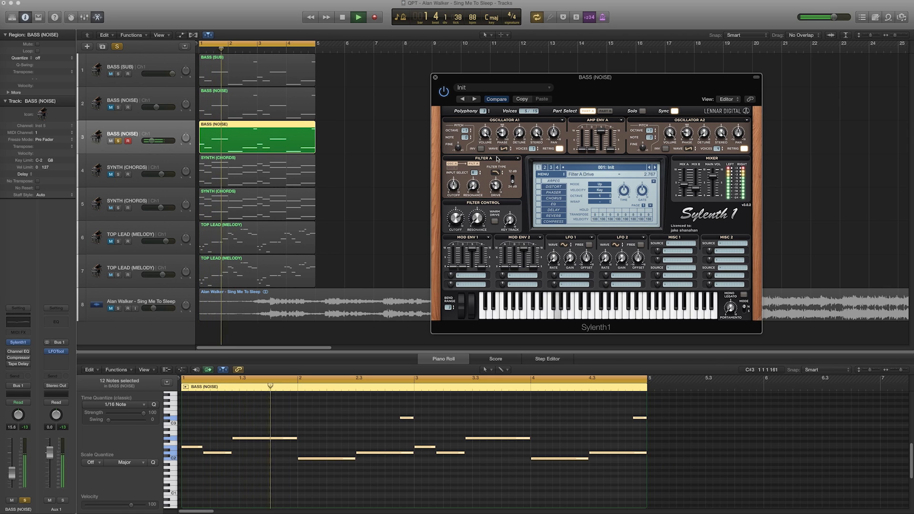
{"action": "left_click_drag", "start_coordinate": [453, 186], "coordinate": [453, 199]}
{"action": "key", "text": "space"}
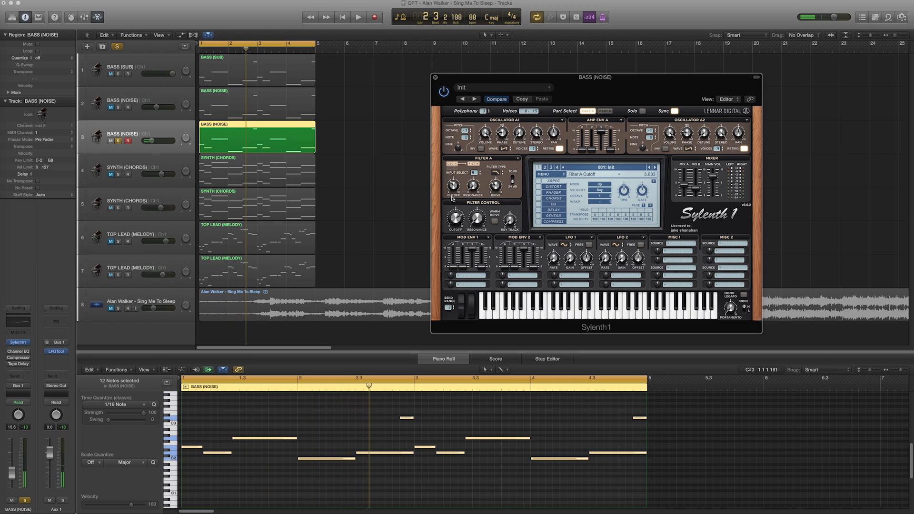
Step: Enable the Distortion effect, set its type to Clip and its amount to 3.5 while auditioning the bass
{"action": "left_click", "coordinate": [552, 187]}
{"action": "left_click", "coordinate": [619, 189]}
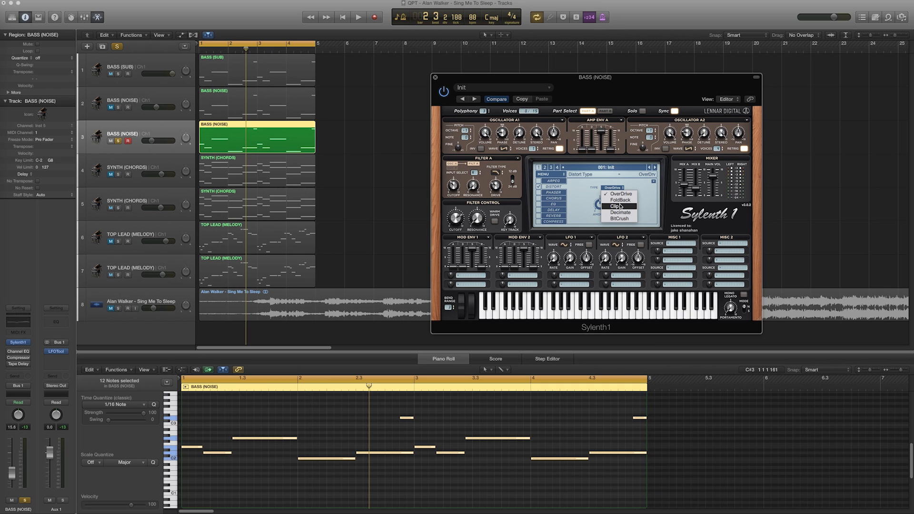
{"action": "left_click", "coordinate": [616, 207]}
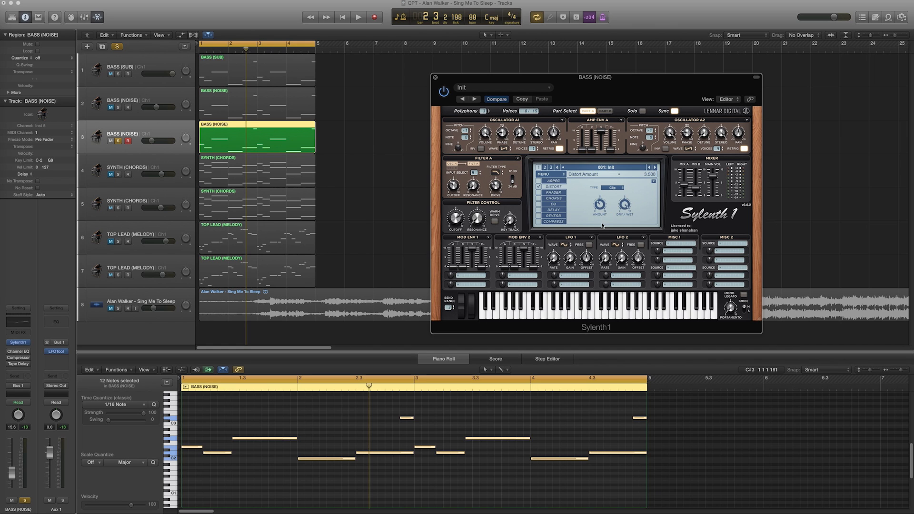
{"action": "key", "text": "space"}
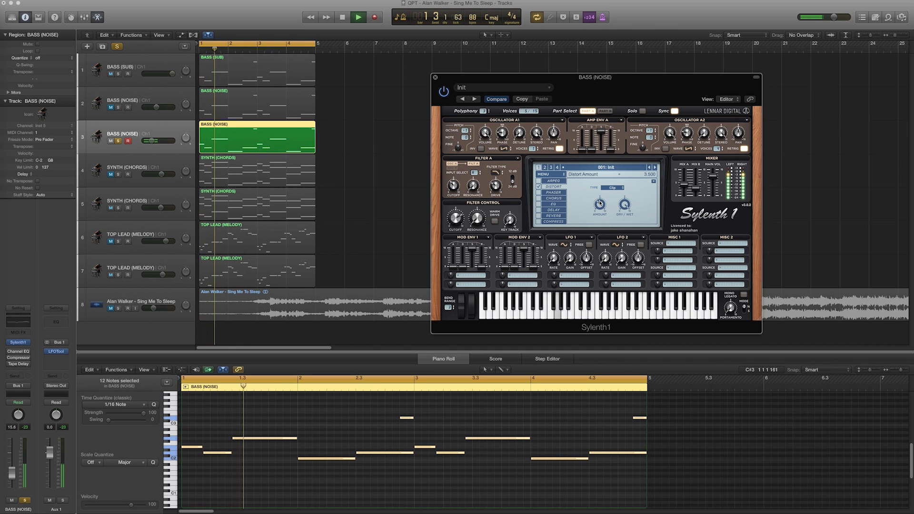
{"action": "left_click_drag", "start_coordinate": [602, 204], "coordinate": [602, 203]}
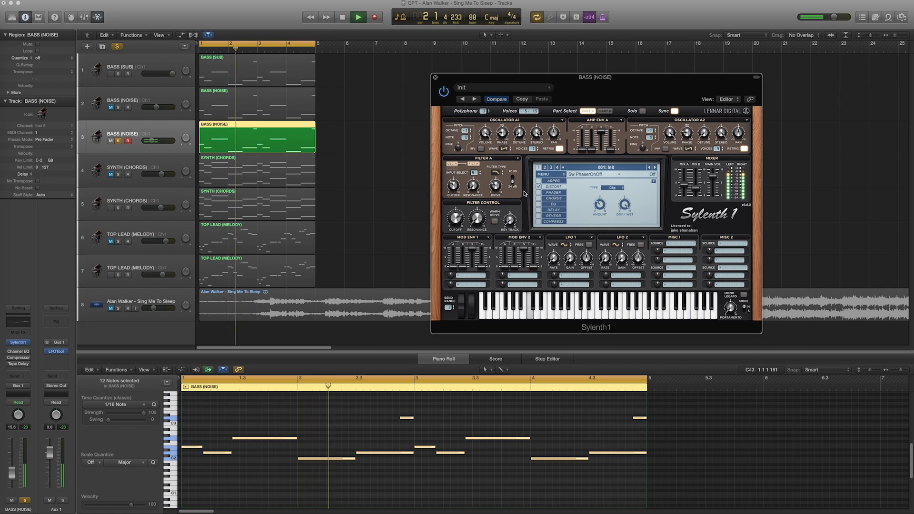
Step: Enable the Phaser effect and adjust its settings while auditioning the bass loop
{"action": "left_click", "coordinate": [538, 192]}
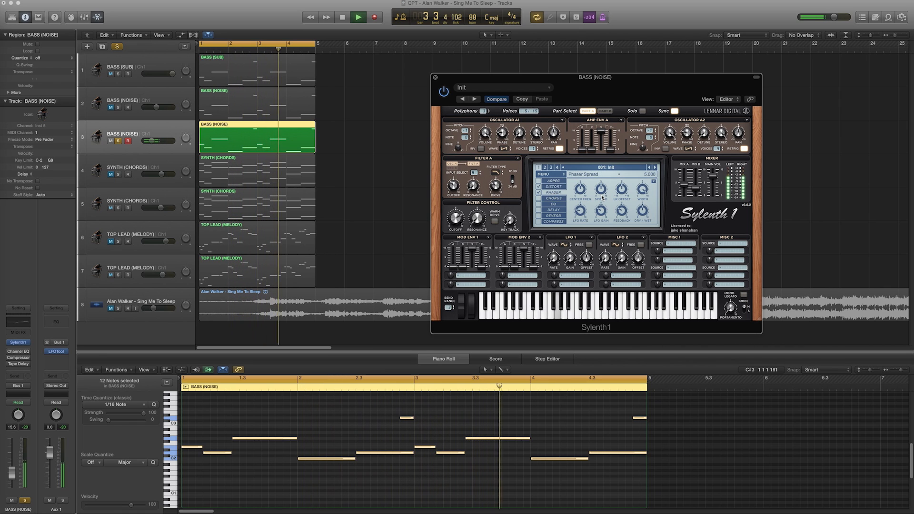
{"action": "key", "text": "space"}
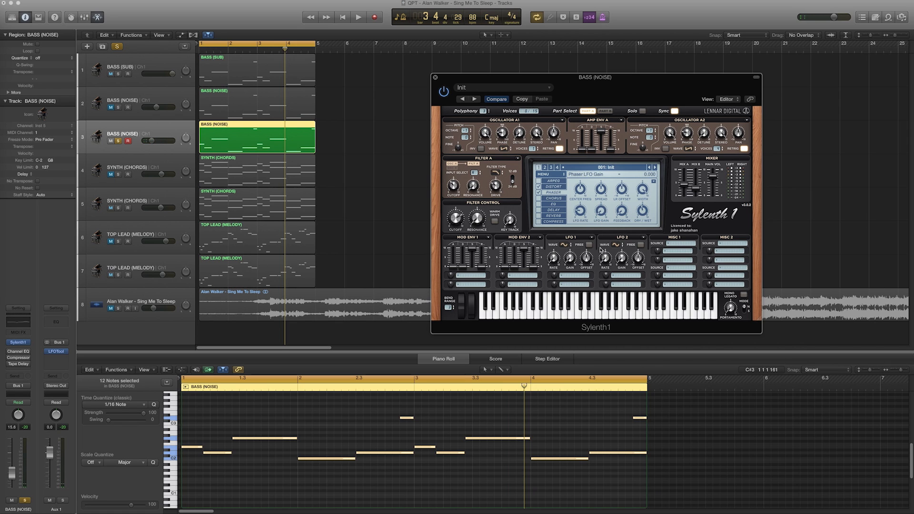
{"action": "key", "text": "space"}
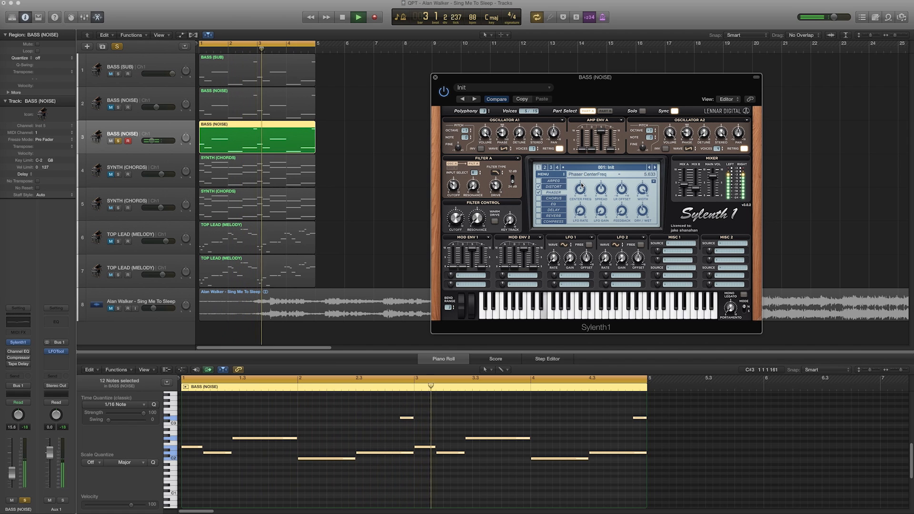
{"action": "left_click", "coordinate": [538, 193]}
{"action": "key", "text": "space"}
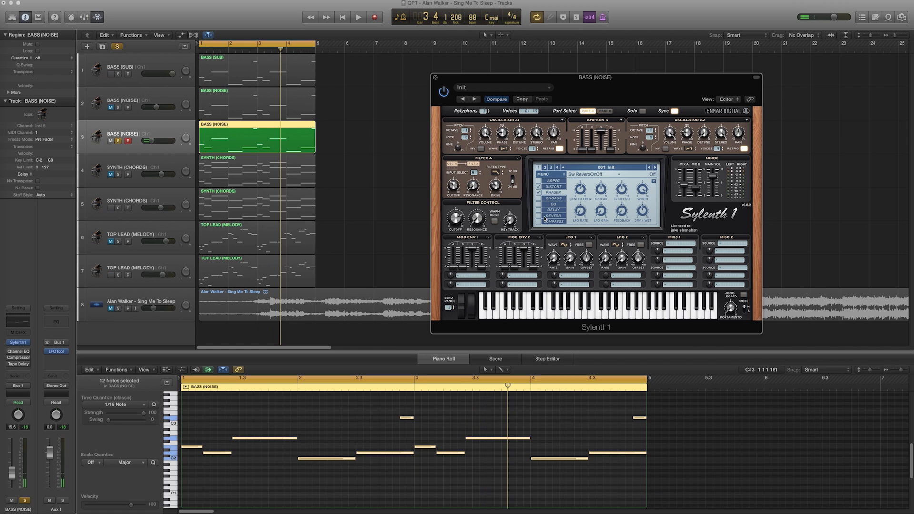
Step: Enable the EQ in 1-Pole mode, boost its bass to about 7.8 dB and adjust its treble
{"action": "left_click", "coordinate": [539, 204]}
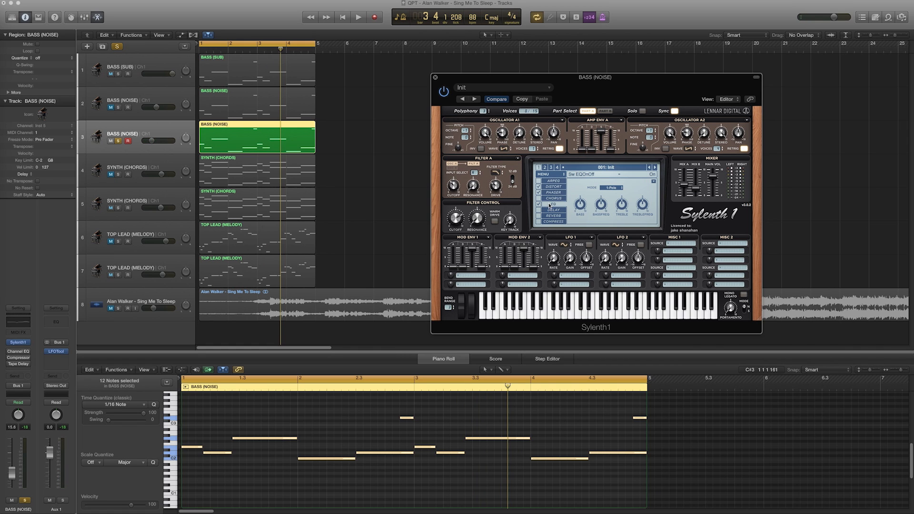
{"action": "key", "text": "space"}
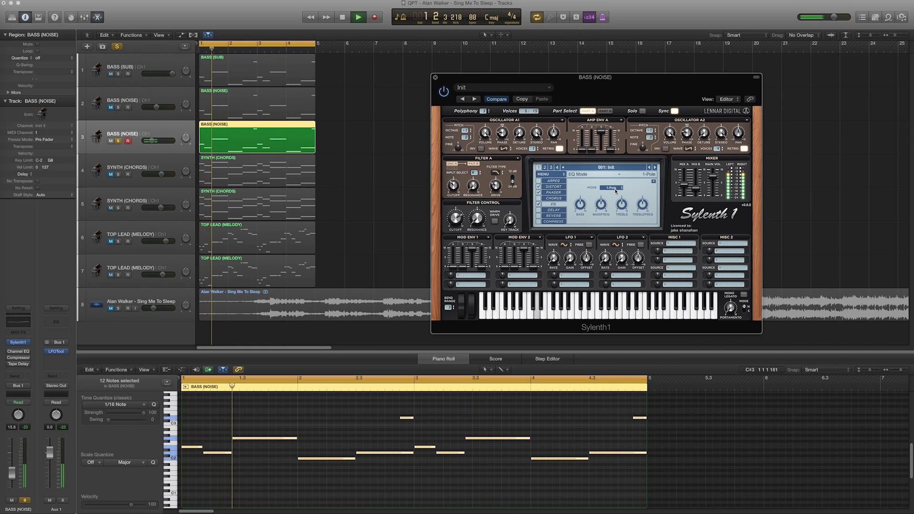
{"action": "left_click", "coordinate": [613, 188]}
{"action": "left_click", "coordinate": [615, 194]}
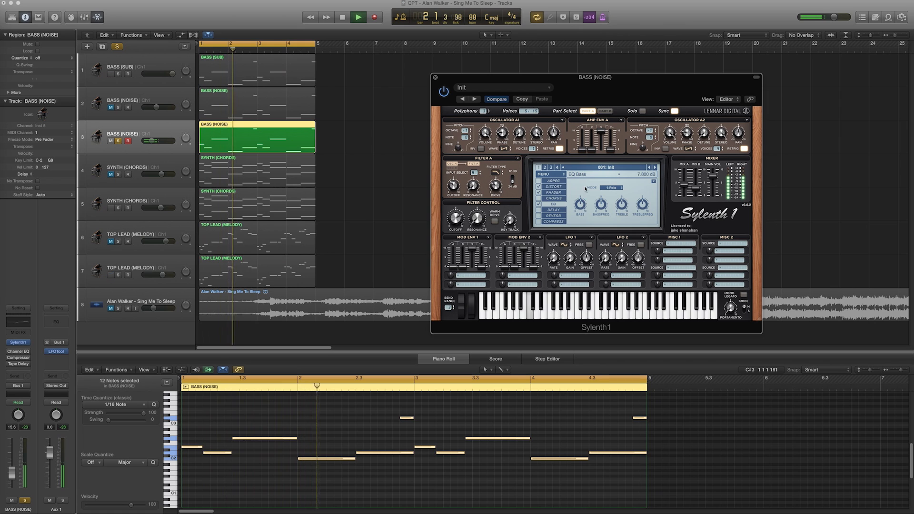
{"action": "left_click_drag", "start_coordinate": [586, 202], "coordinate": [585, 185]}
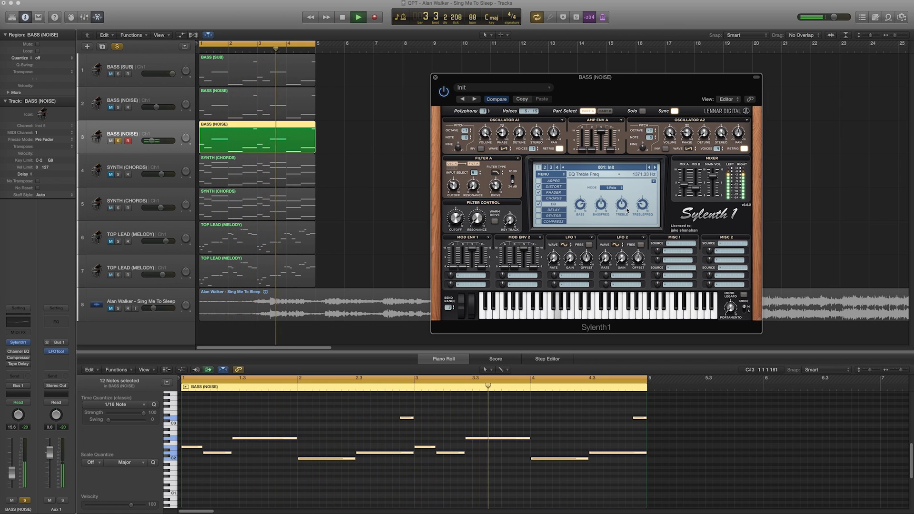
{"action": "mouse_move", "coordinate": [619, 195]}
{"action": "left_mouse_down"}
{"action": "mouse_move", "coordinate": [621, 229]}
{"action": "mouse_move", "coordinate": [609, 210]}
{"action": "left_mouse_up"}
{"action": "key", "text": "space"}
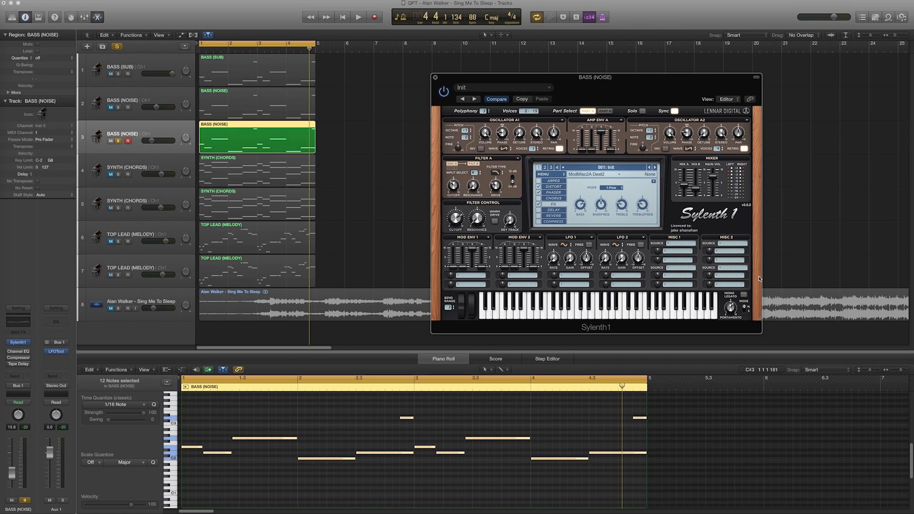
Step: Turn on Mono Legato and audition the portamento glide between the bass notes
{"action": "left_click", "coordinate": [744, 295]}
{"action": "key", "text": "space"}
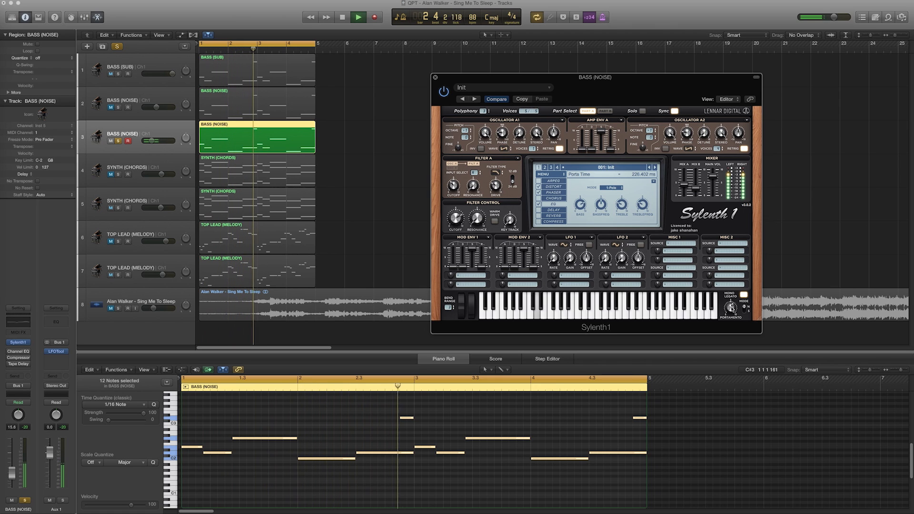
{"action": "key", "text": "space"}
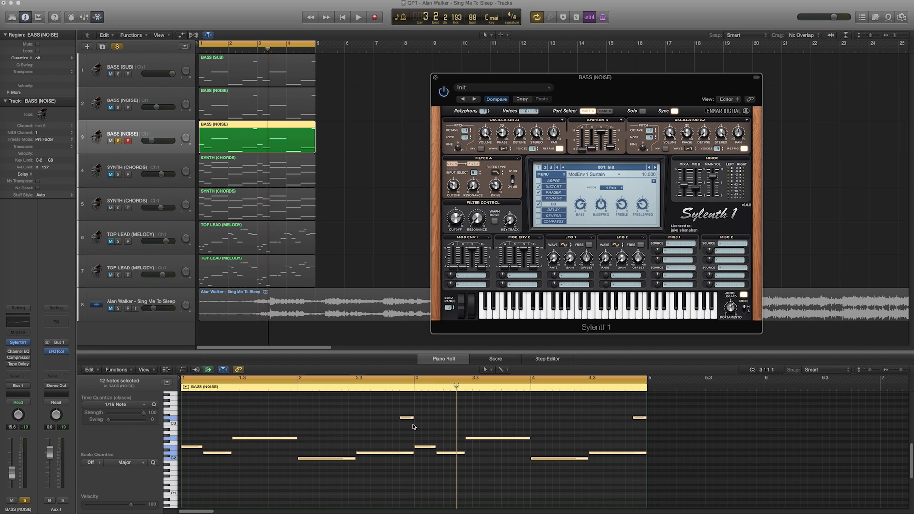
{"action": "key", "text": "space"}
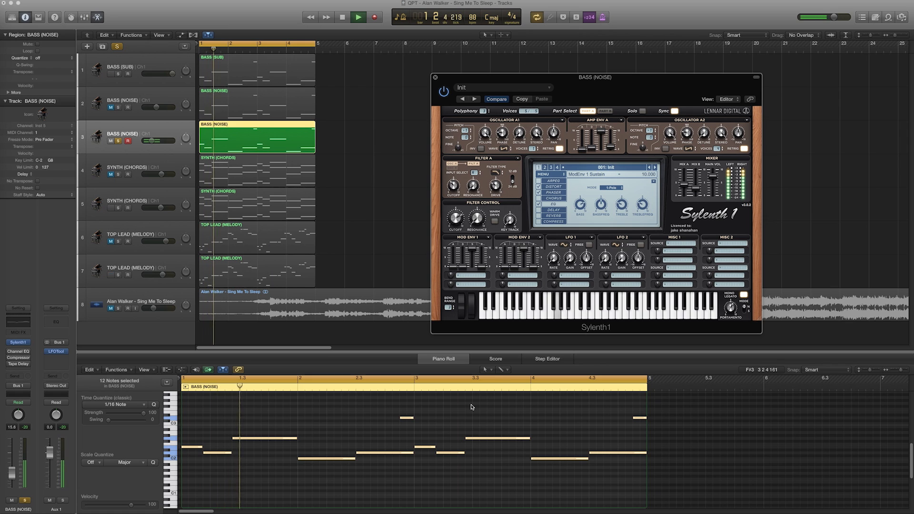
{"action": "key", "text": "space"}
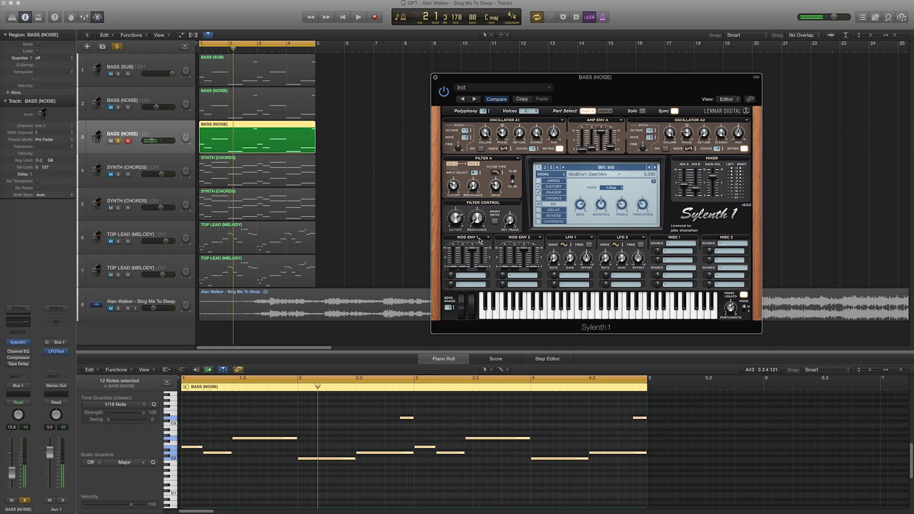
Step: In Part B, activate oscillator B1's voices with the Noise waveform and set its volume to about 8.5
{"action": "left_click", "coordinate": [605, 111]}
{"action": "key", "text": "space"}
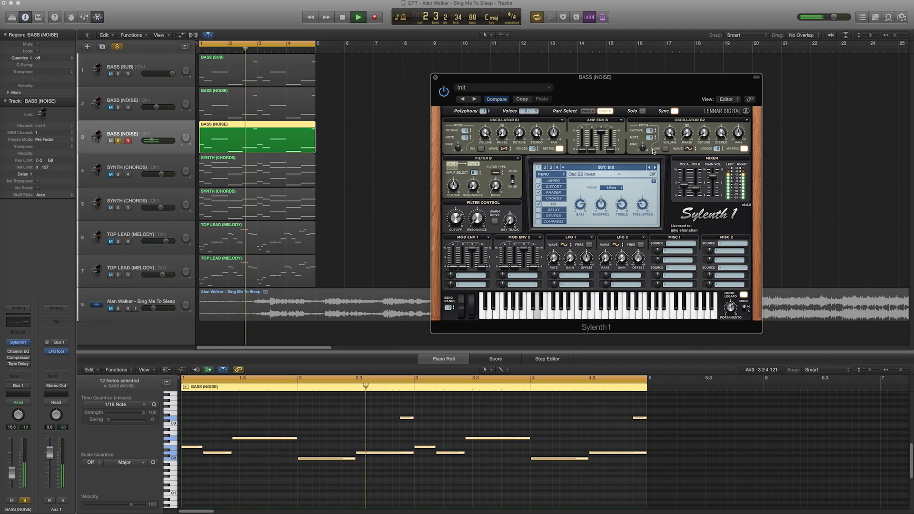
{"action": "key", "text": "space"}
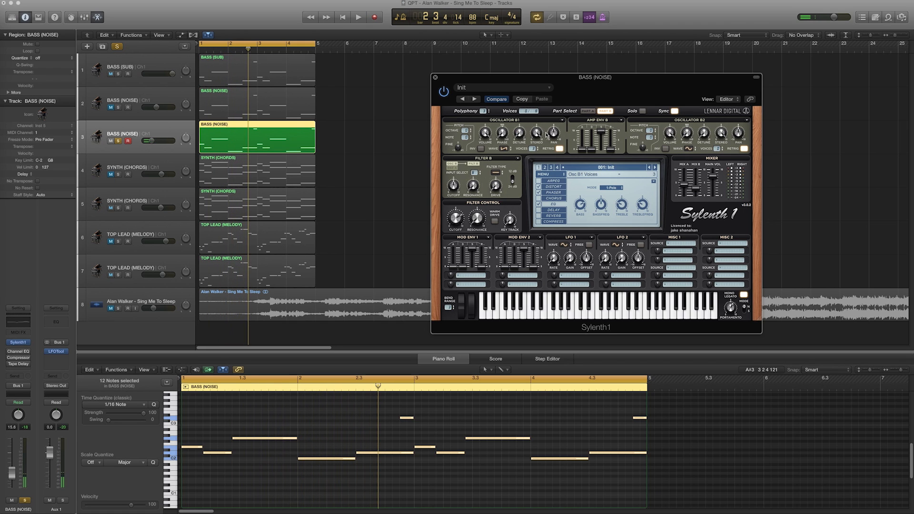
{"action": "left_click", "coordinate": [504, 148]}
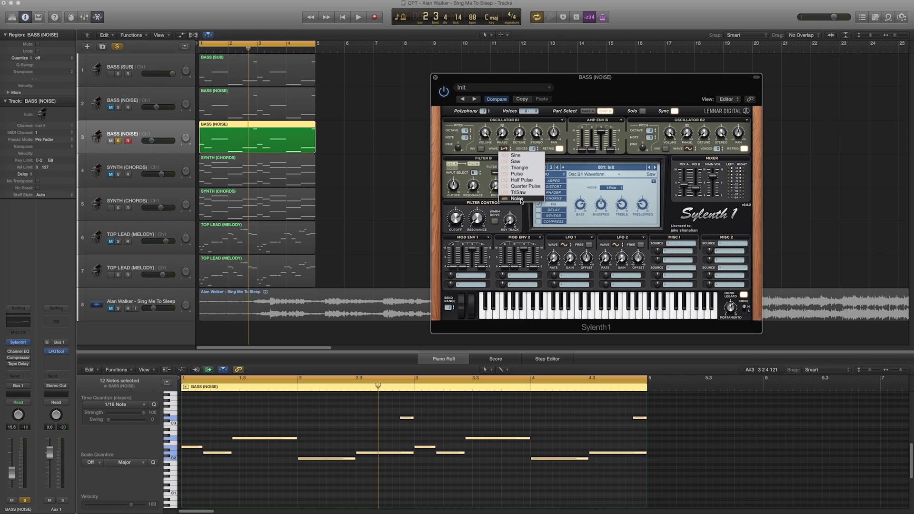
{"action": "left_click", "coordinate": [521, 200]}
{"action": "key", "text": "space"}
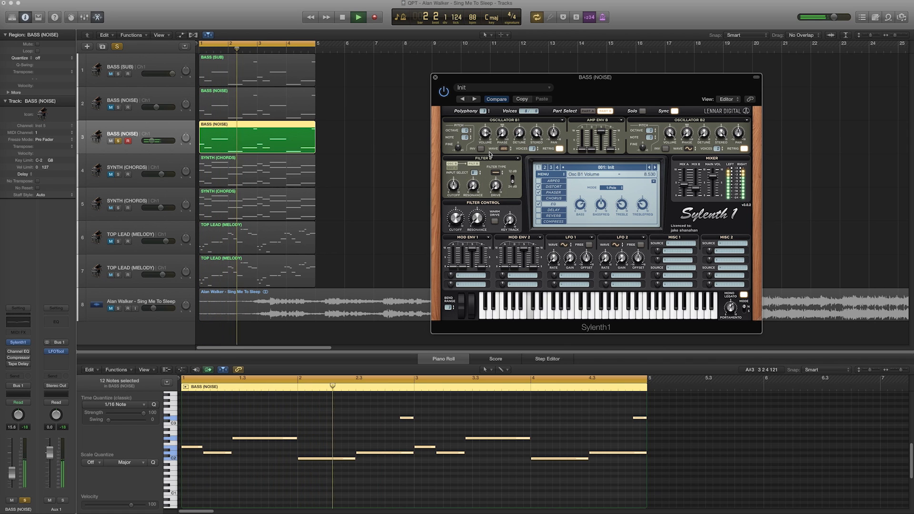
{"action": "key", "text": "space"}
Step: Unsolo and unmute the edited BASS (NOISE) track and raise its volume to -9.2 dB within the full mix
{"action": "left_click", "coordinate": [118, 141]}
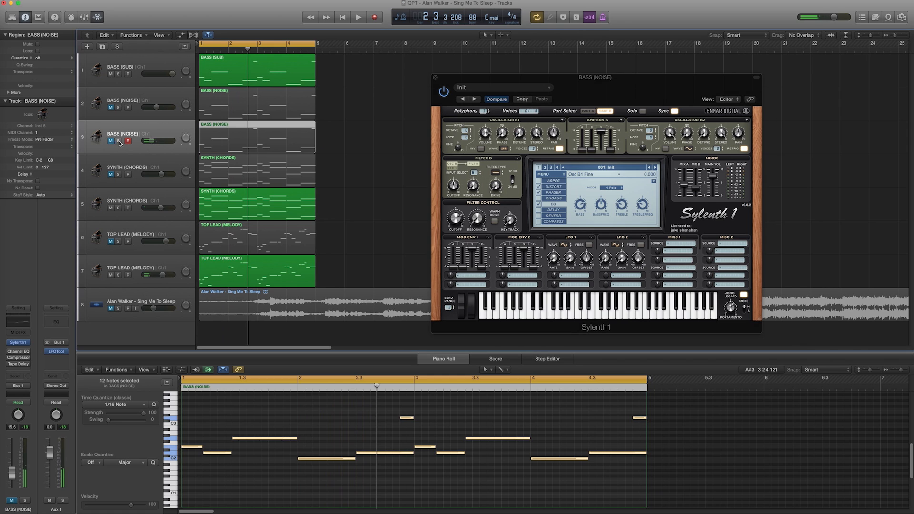
{"action": "left_click", "coordinate": [111, 141]}
{"action": "key", "text": "space"}
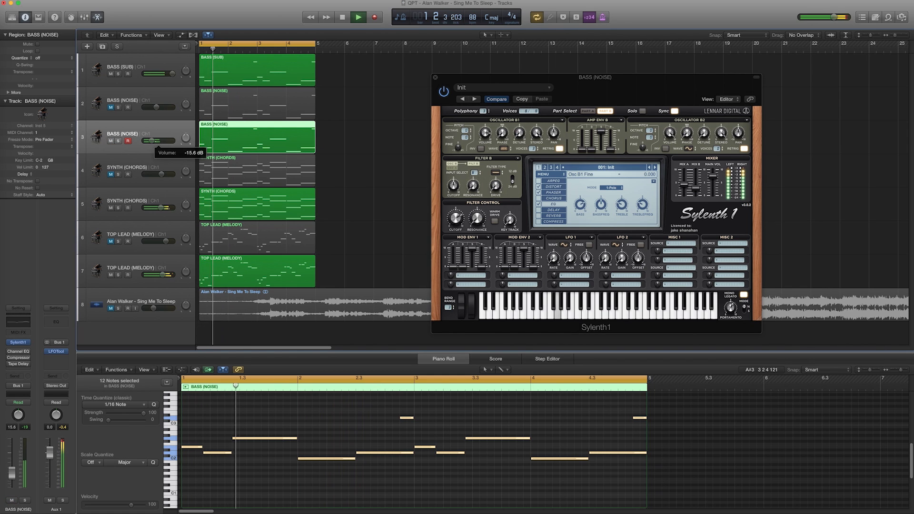
{"action": "left_click_drag", "start_coordinate": [152, 141], "coordinate": [156, 141]}
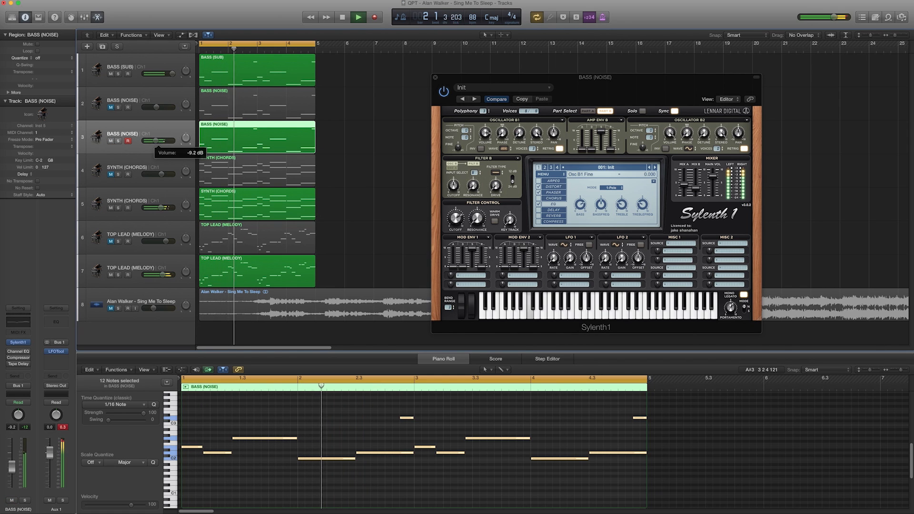
{"action": "key", "text": "space"}
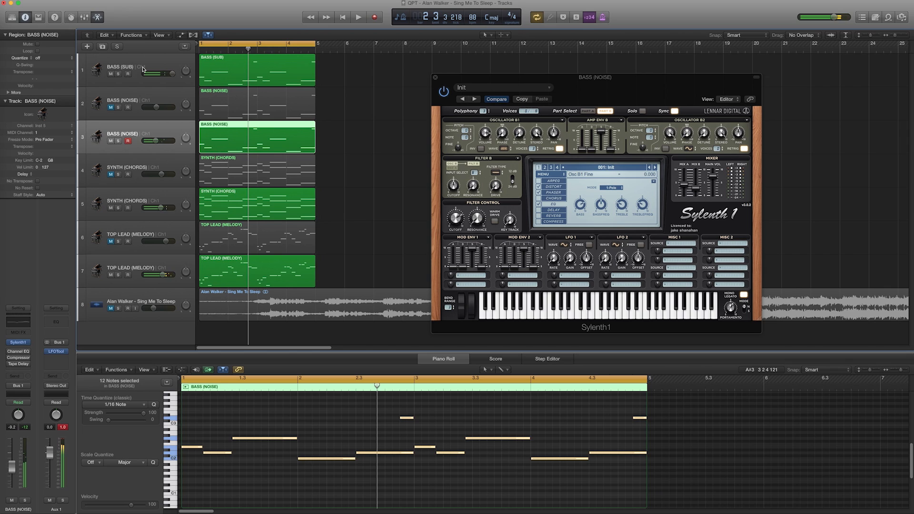
Step: Lower the SYNTH (CHORDS) volume and slightly raise the TOP LEAD (MELODY) volume while the full mix plays, and close the synth window
{"action": "left_click", "coordinate": [143, 68]}
{"action": "left_click", "coordinate": [151, 127]}
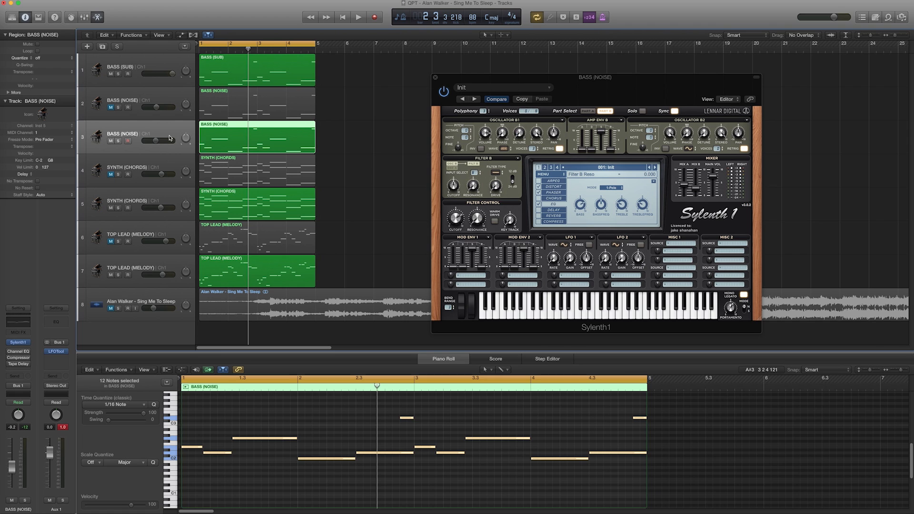
{"action": "key", "text": "space"}
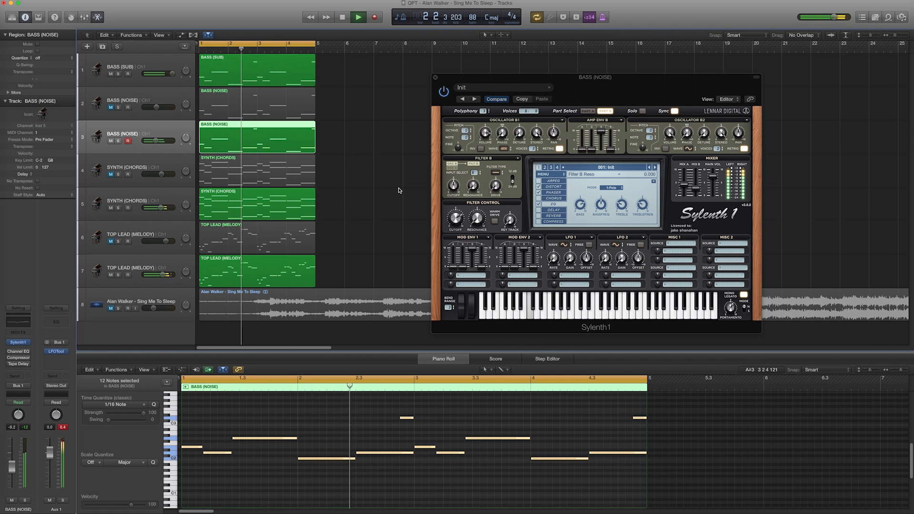
{"action": "left_click_drag", "start_coordinate": [161, 209], "coordinate": [156, 208]}
{"action": "left_click_drag", "start_coordinate": [163, 275], "coordinate": [164, 276]}
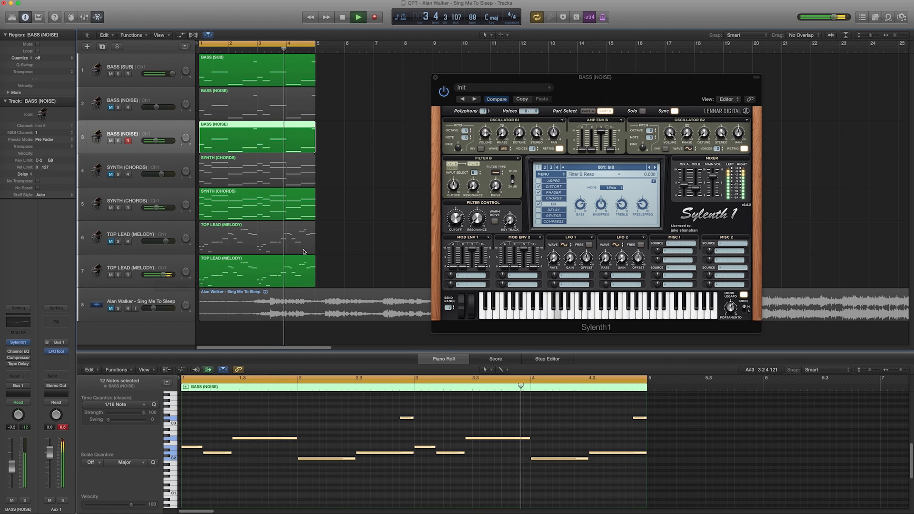
{"action": "key", "text": "space"}
{"action": "left_click", "coordinate": [435, 78]}
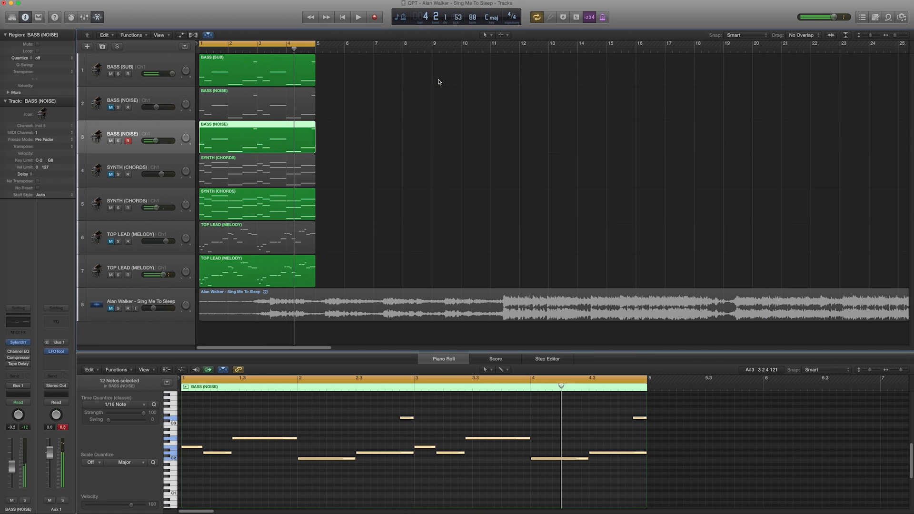